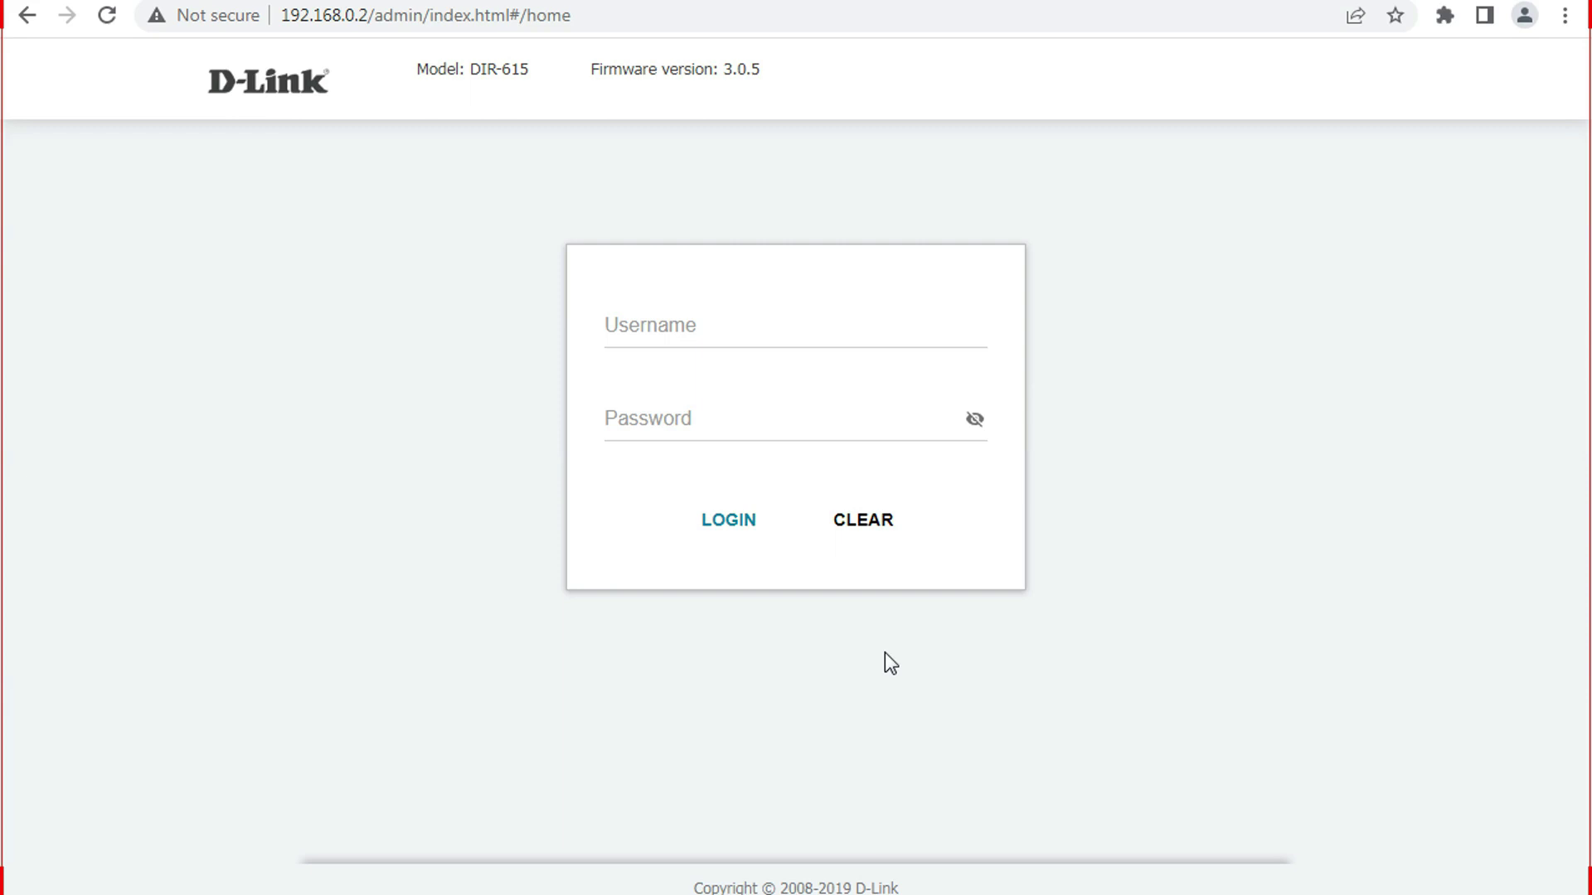
# - Log in to the router with the username admin and the account password, and review the Internet connection details
pyautogui.click(668, 316)
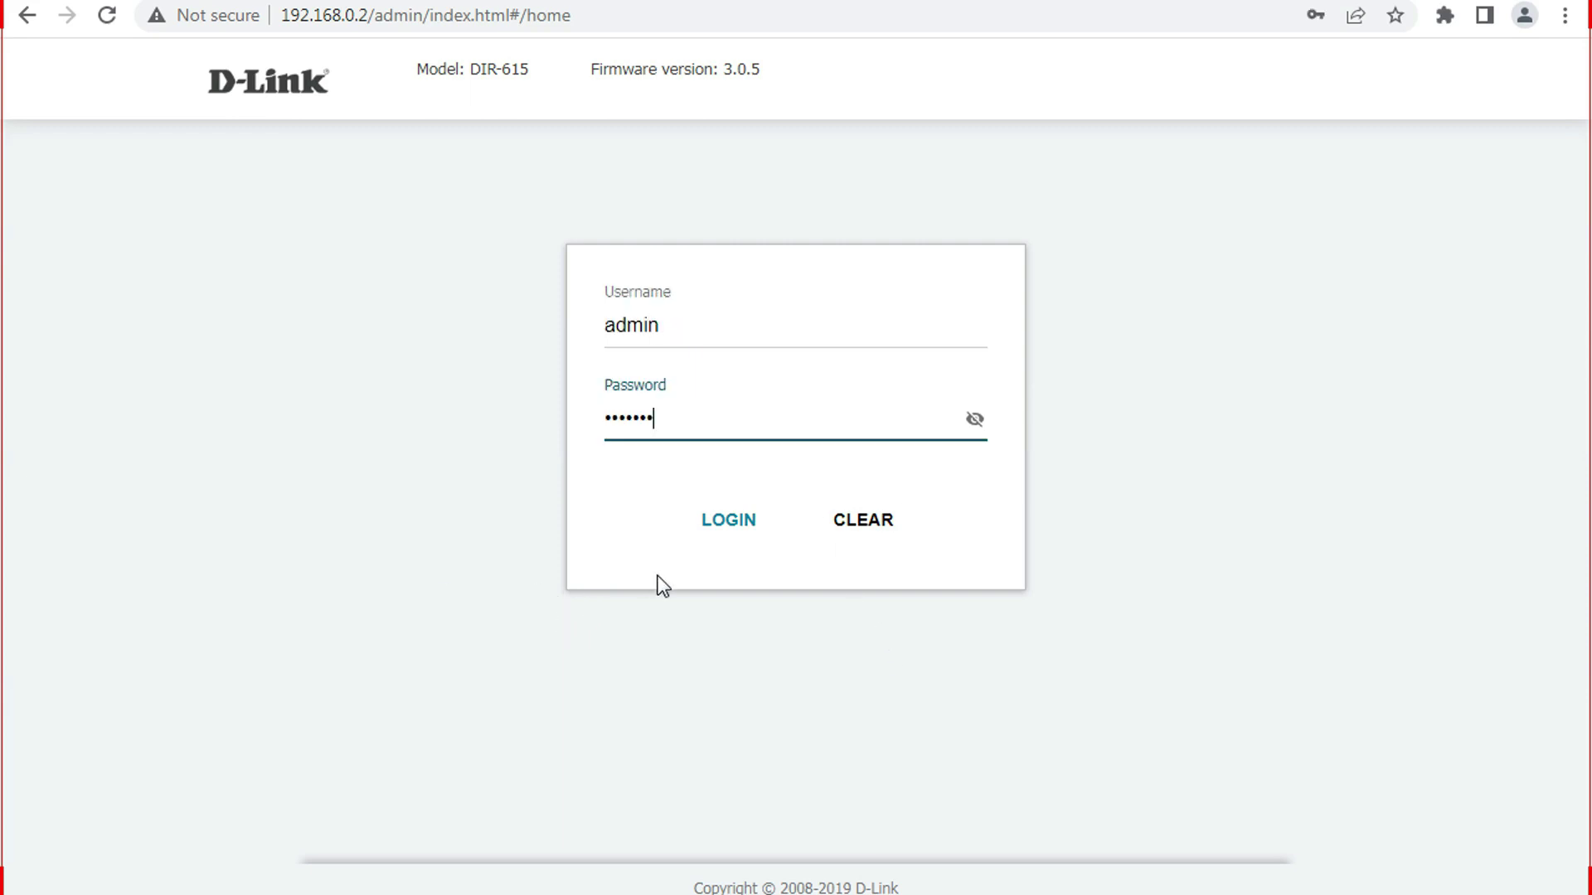
pyautogui.click(728, 537)
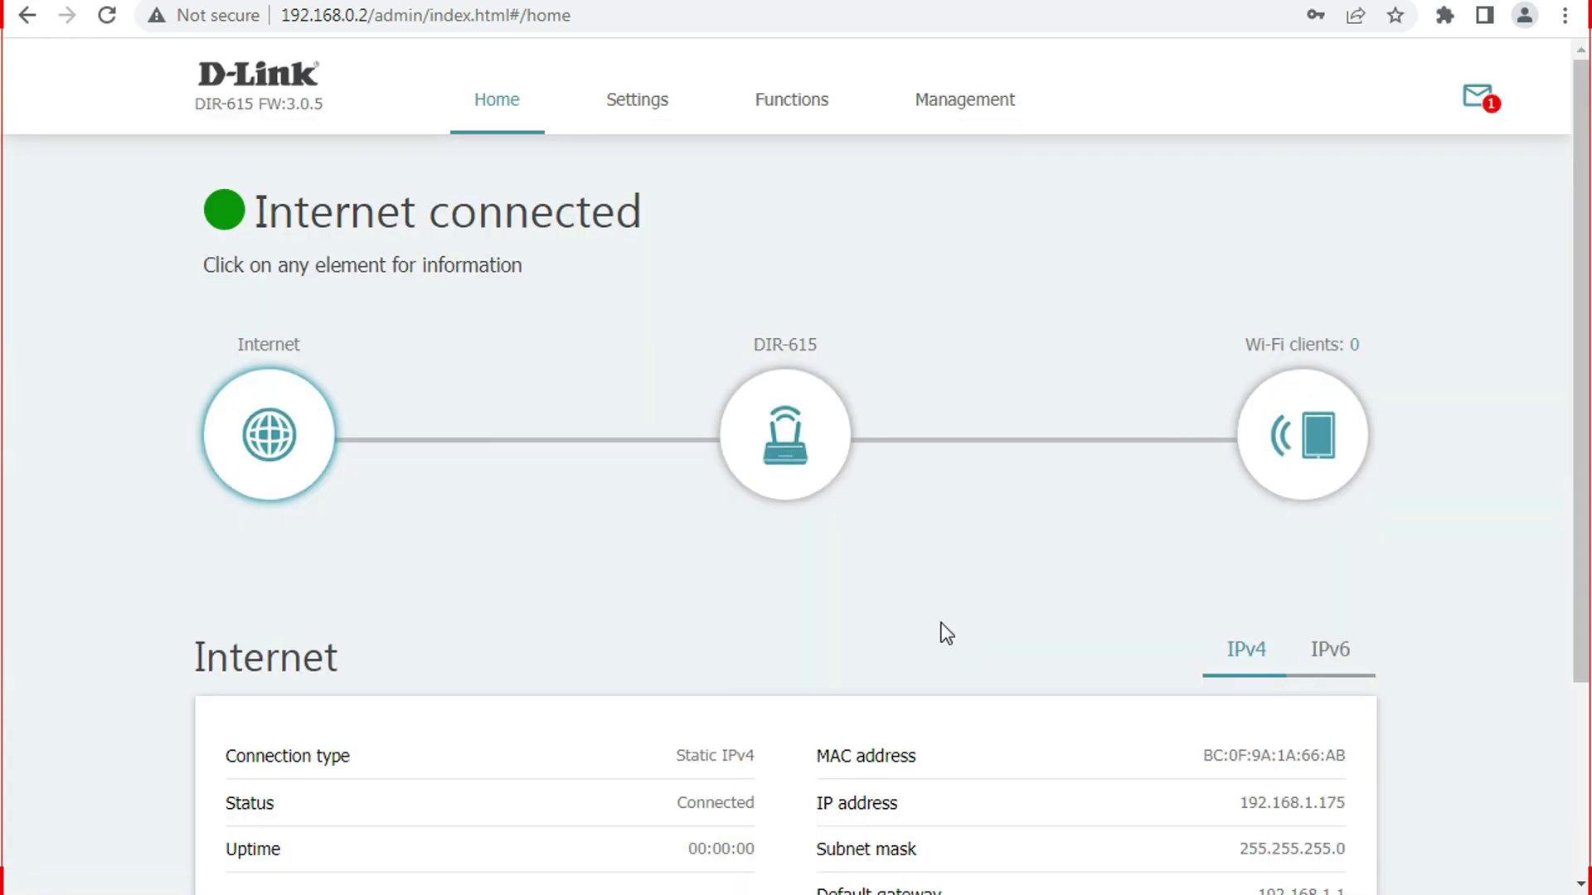
pyautogui.moveTo(1584, 383); pyautogui.dragTo(1583, 534)
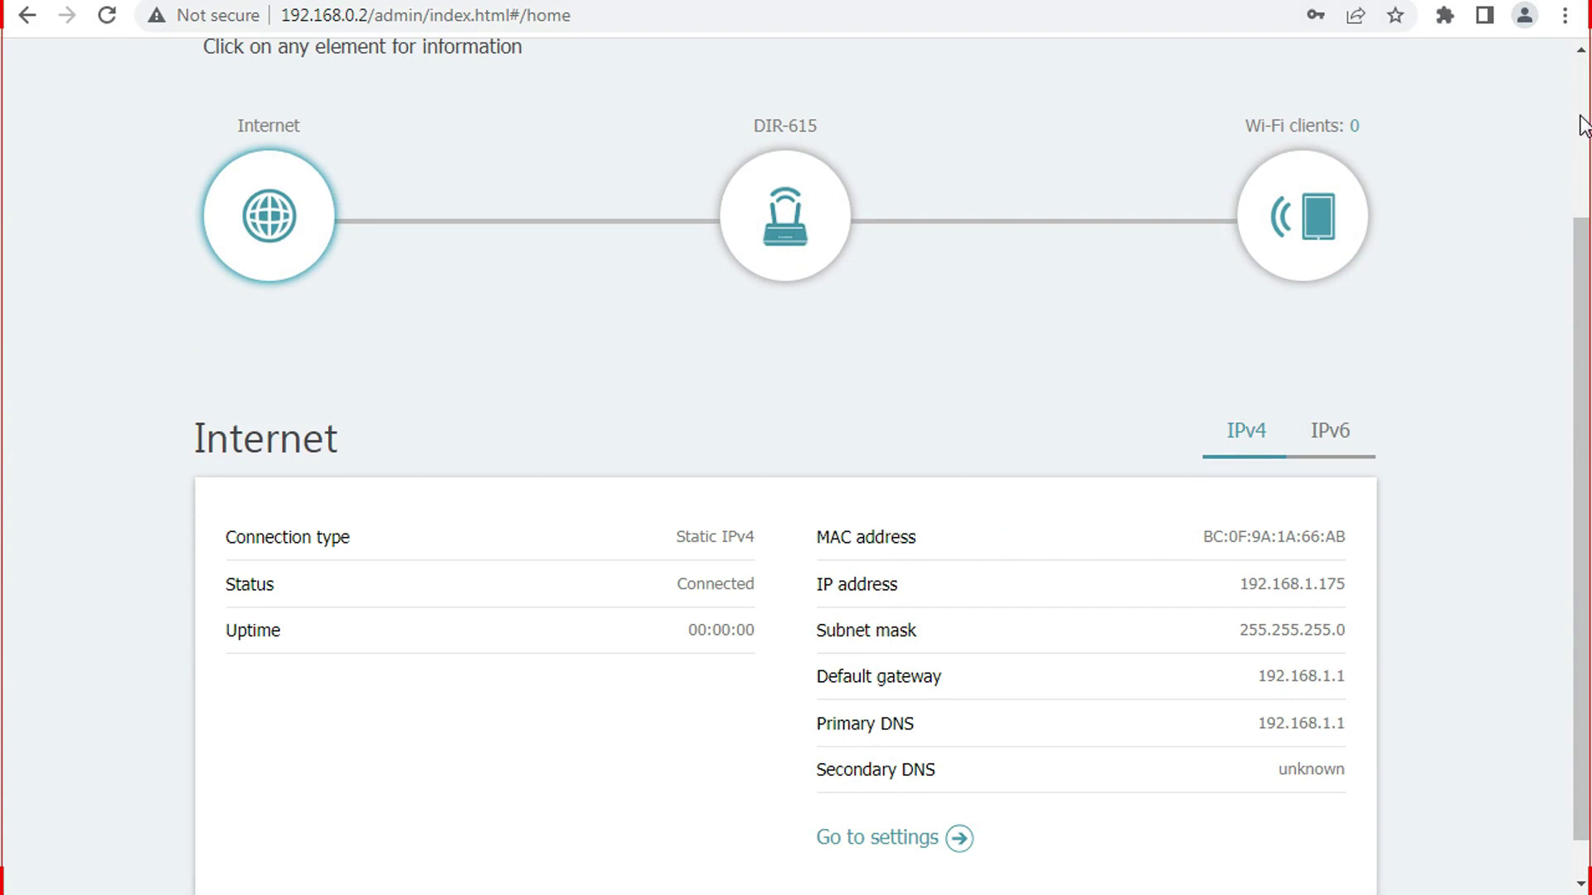
pyautogui.scroll(3, 1119, 224)
# - Open the Static_IPv4_29 connection from the Internet WAN settings for editing
pyautogui.moveTo(632, 112)
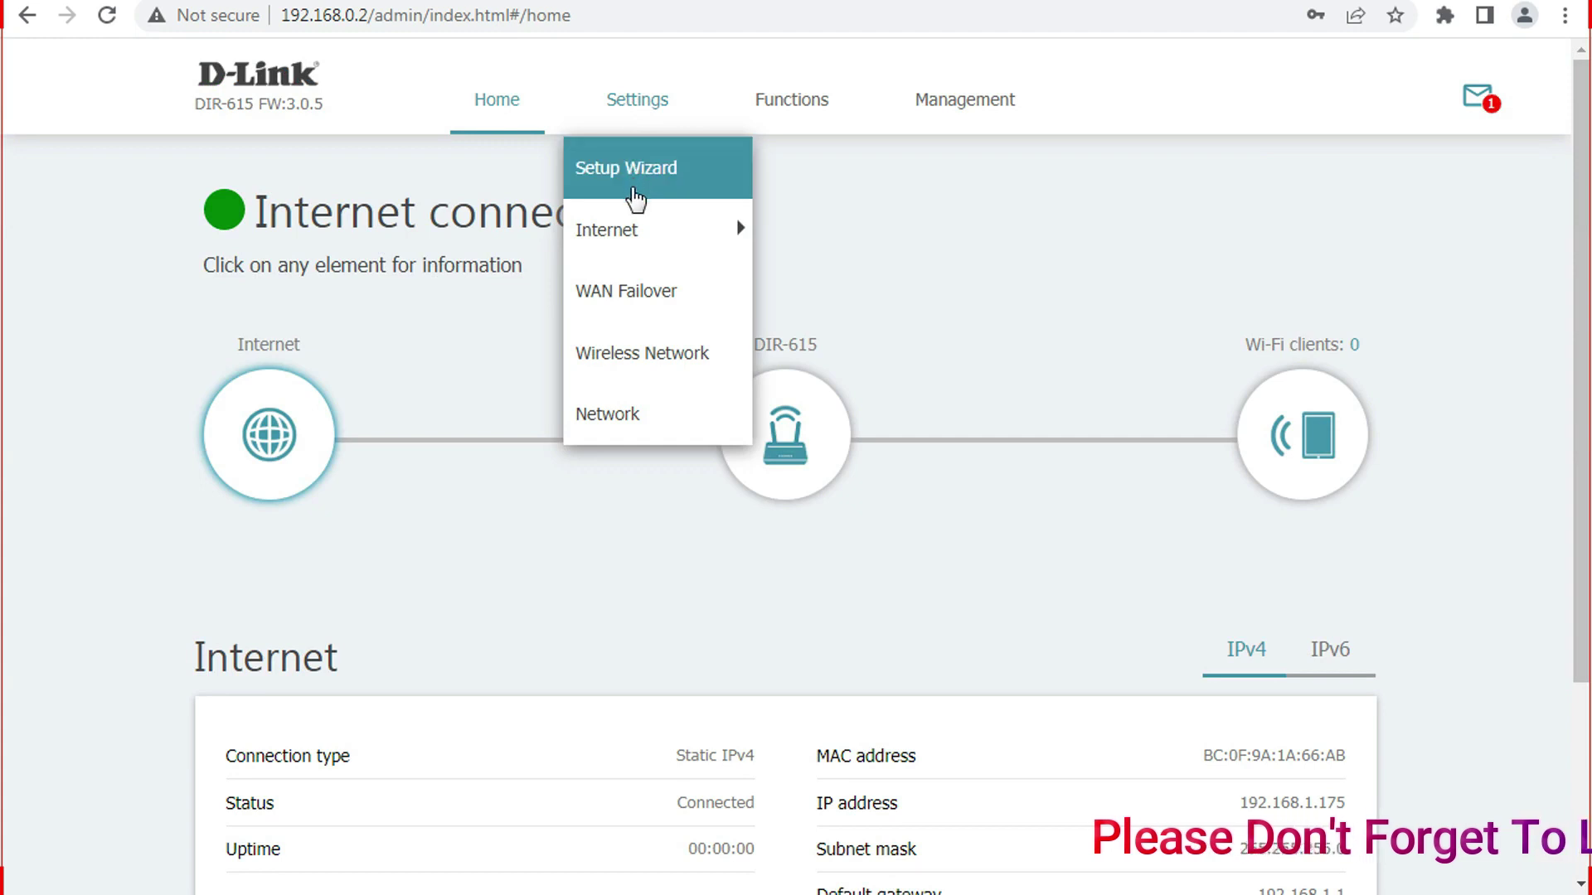
pyautogui.moveTo(639, 234)
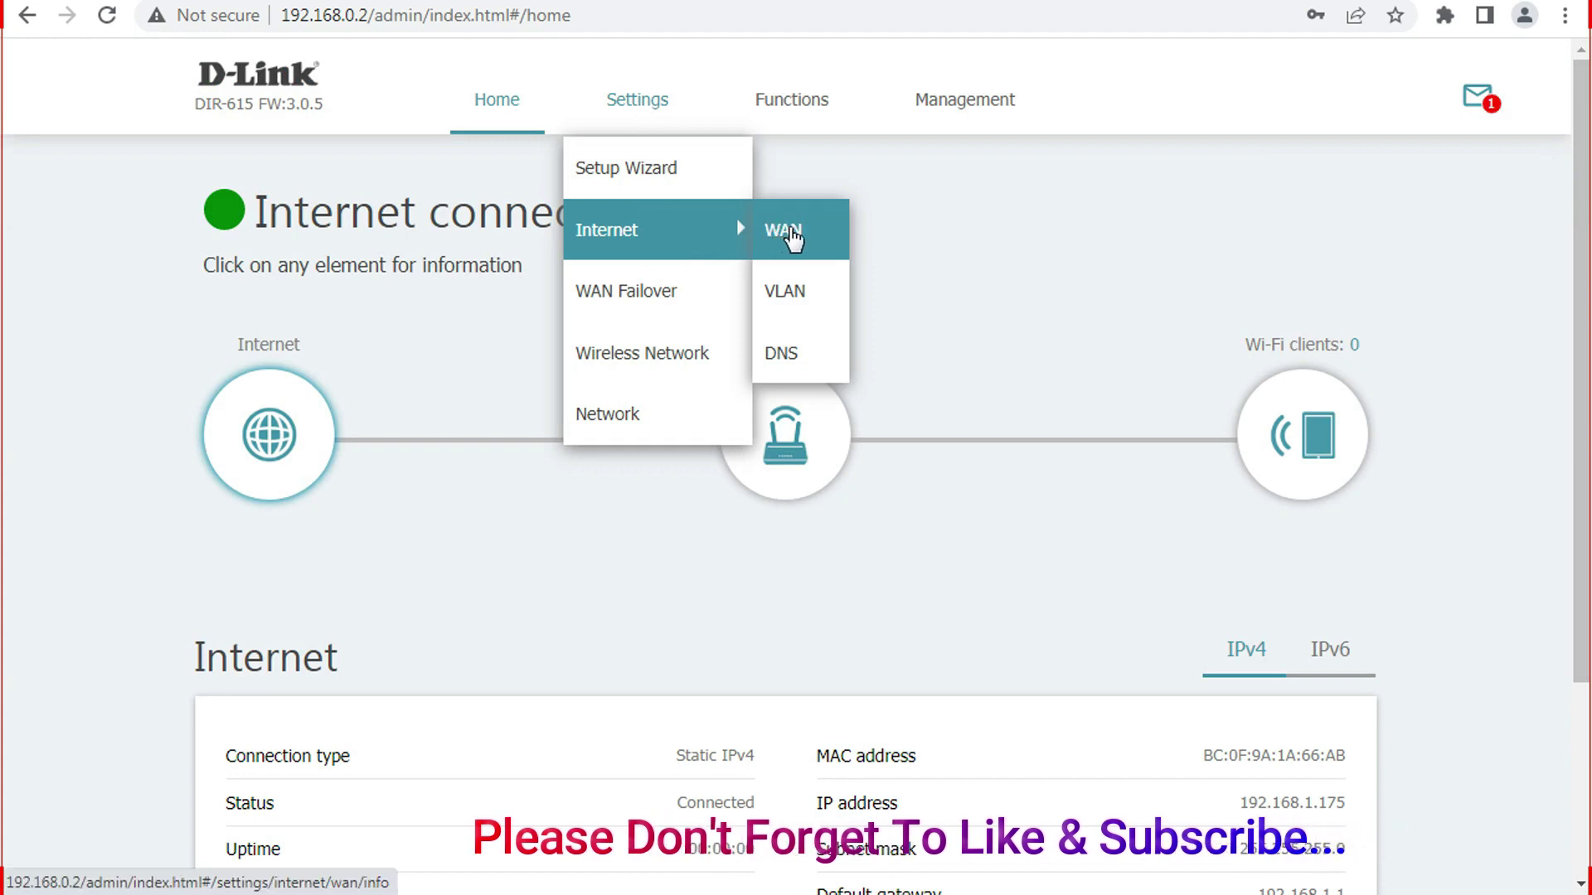
pyautogui.click(794, 232)
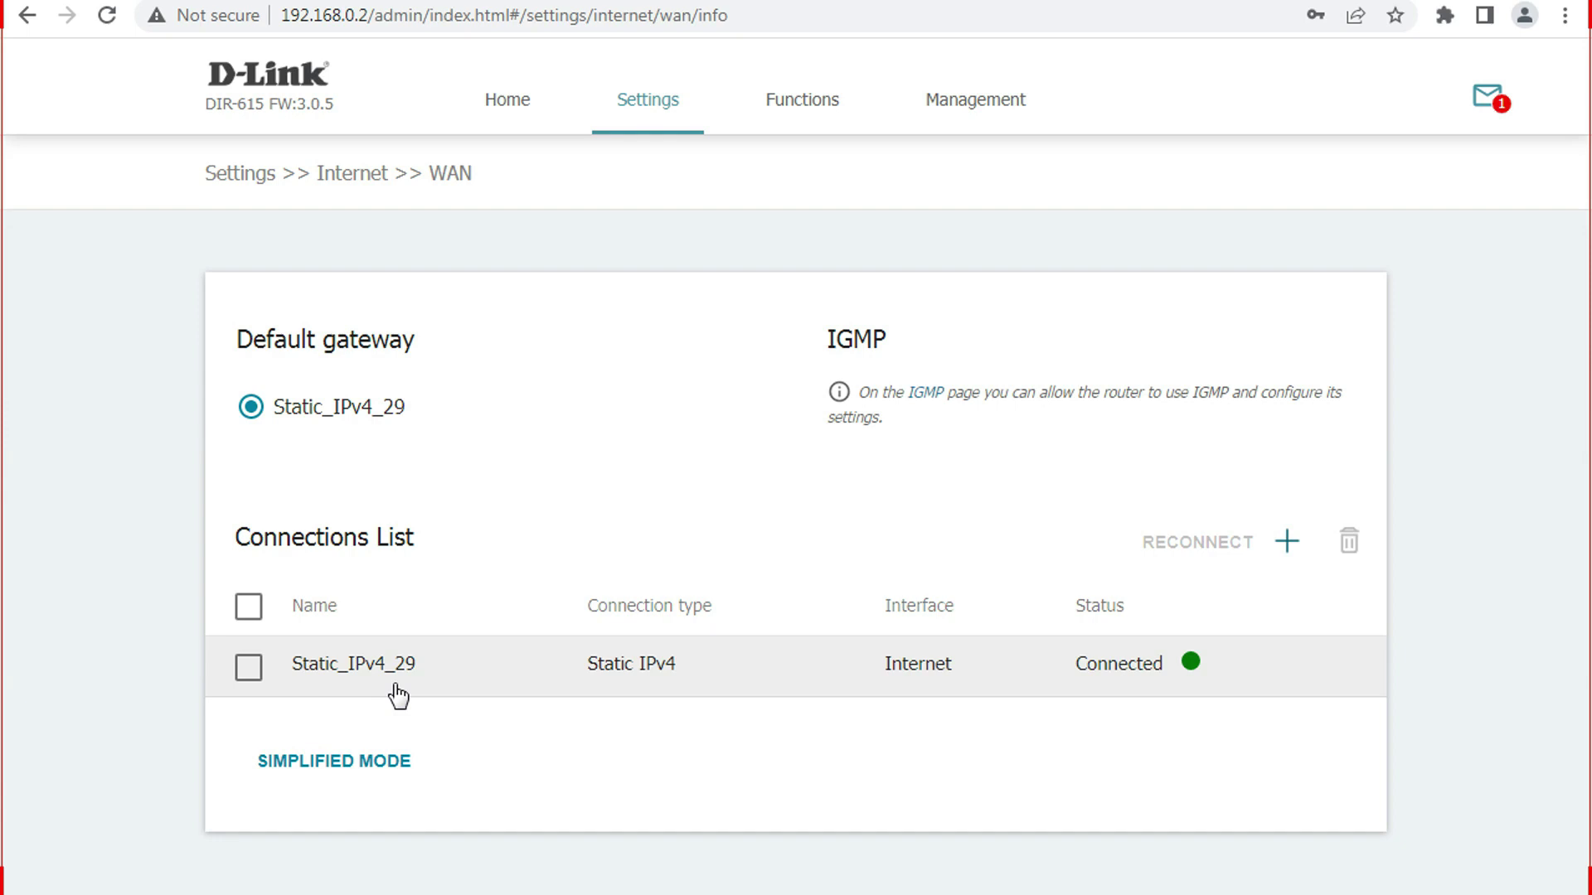
pyautogui.click(358, 664)
# - Examine the WAN connection's MAC address by highlighting the whole value, leaving it unedited
pyautogui.click(471, 627)
pyautogui.hotkey('shift', 'Left')
pyautogui.hotkey('shift', 'Left')
pyautogui.hotkey('shift', 'Left')
pyautogui.hotkey('shift', 'Left')
pyautogui.hotkey('shift', 'Left')
pyautogui.hotkey('shift', 'Left')
pyautogui.hotkey('shift', 'Left')
pyautogui.hotkey('shift', 'Left')
pyautogui.hotkey('shift', 'Left')
pyautogui.hotkey('shift', 'Left')
pyautogui.hotkey('shift', 'Left')
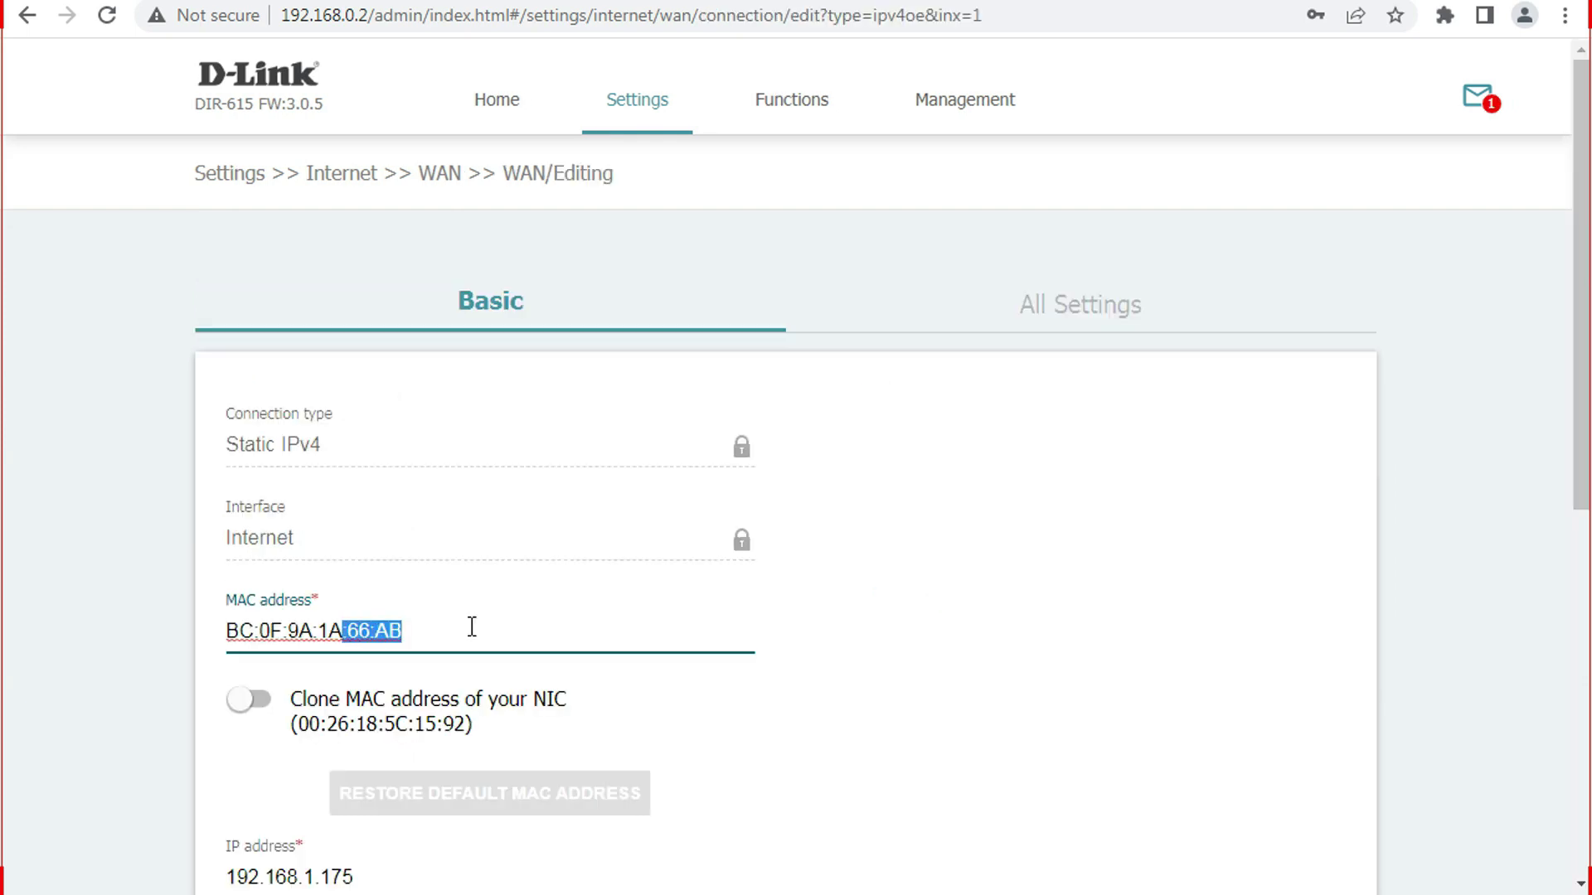
pyautogui.hotkey('shift', 'Left')
pyautogui.hotkey('shift', 'Left')
pyautogui.hotkey('shift', 'Left')
pyautogui.hotkey('shift', 'Left')
pyautogui.hotkey('shift', 'Left')
pyautogui.hotkey('shift', 'Left')
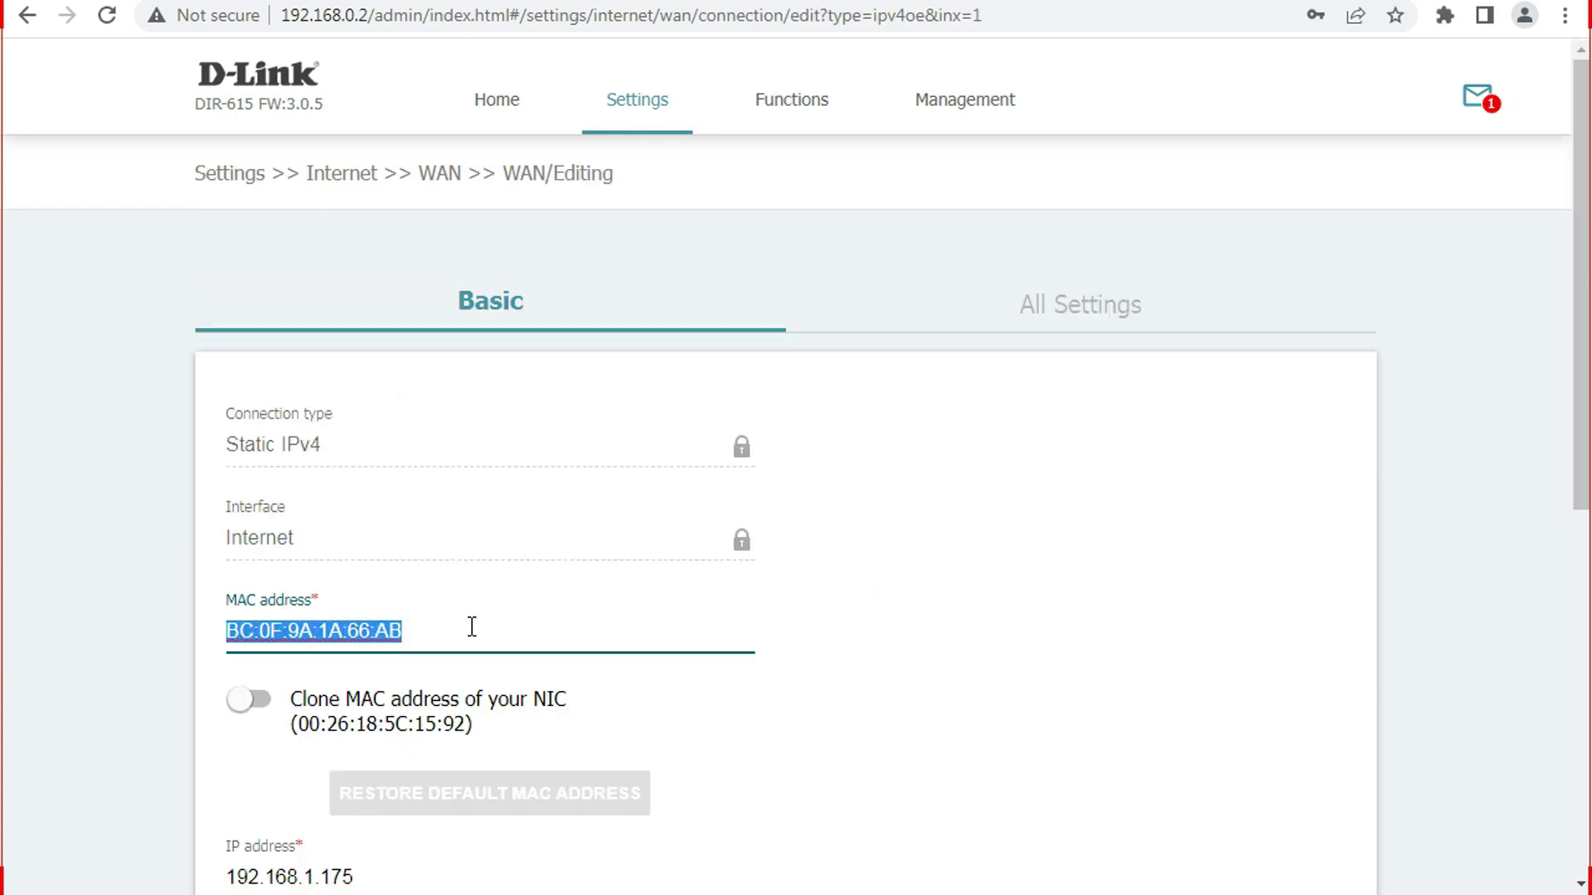
pyautogui.click(472, 627)
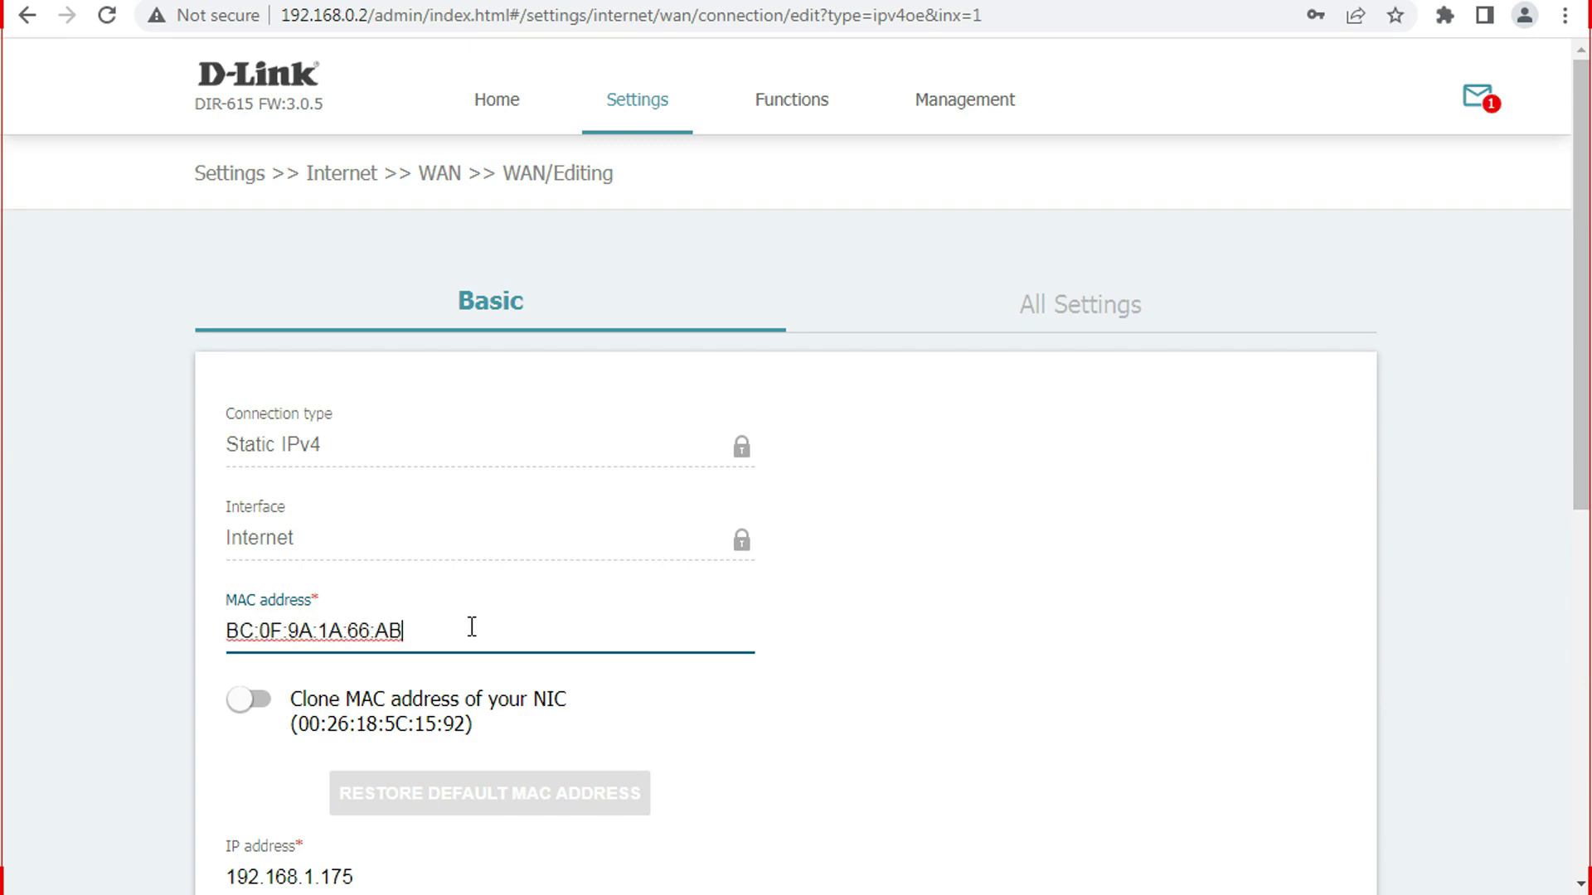
pyautogui.scroll(-1, 472, 627)
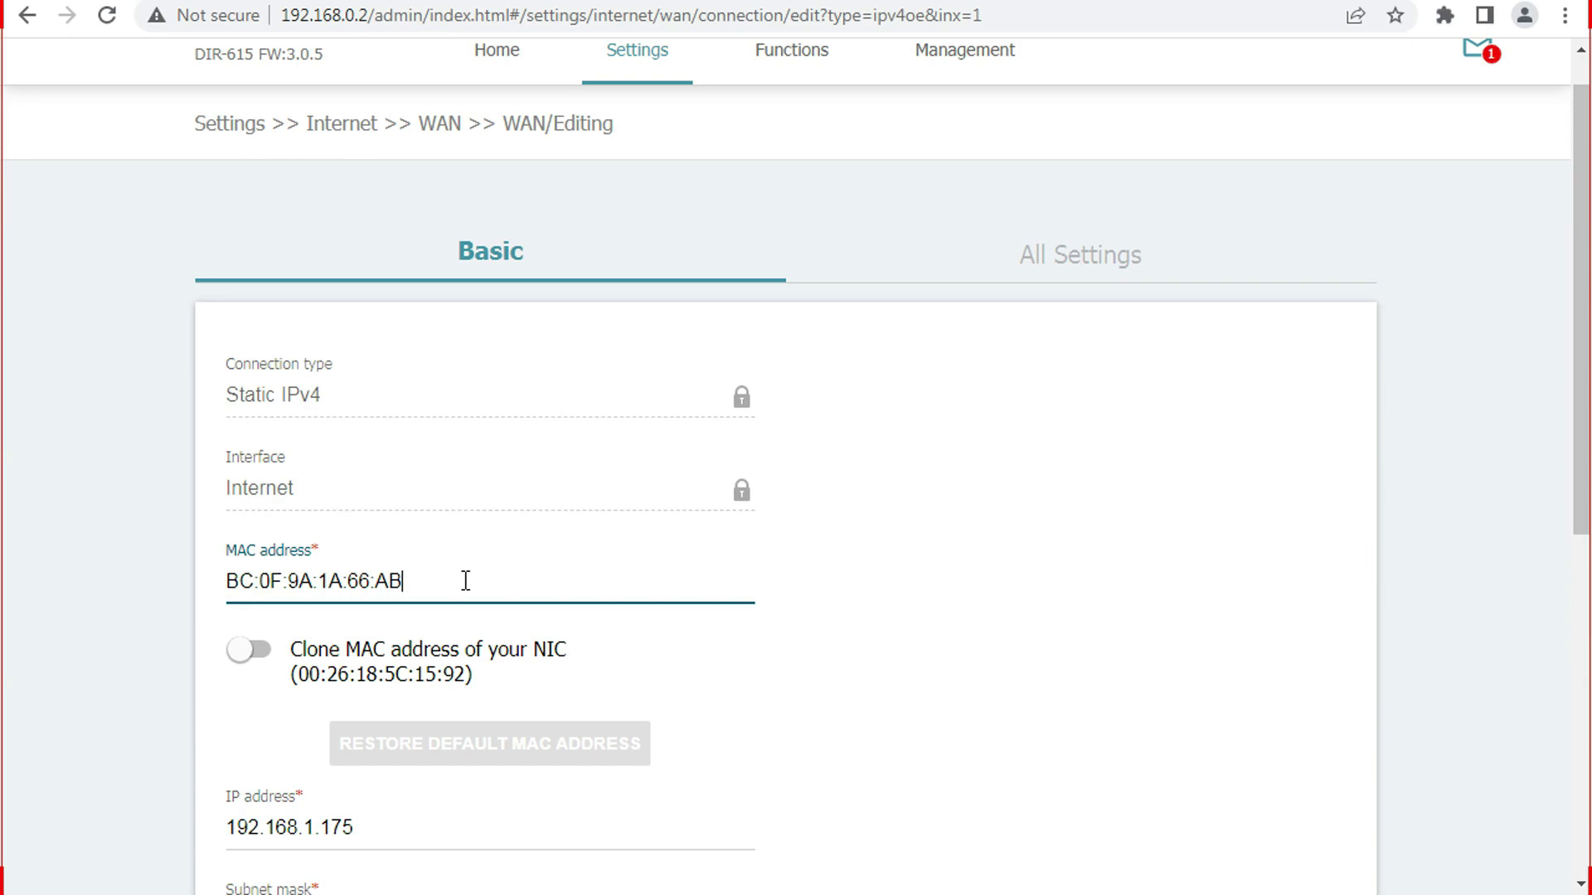
pyautogui.tripleClick(465, 581)
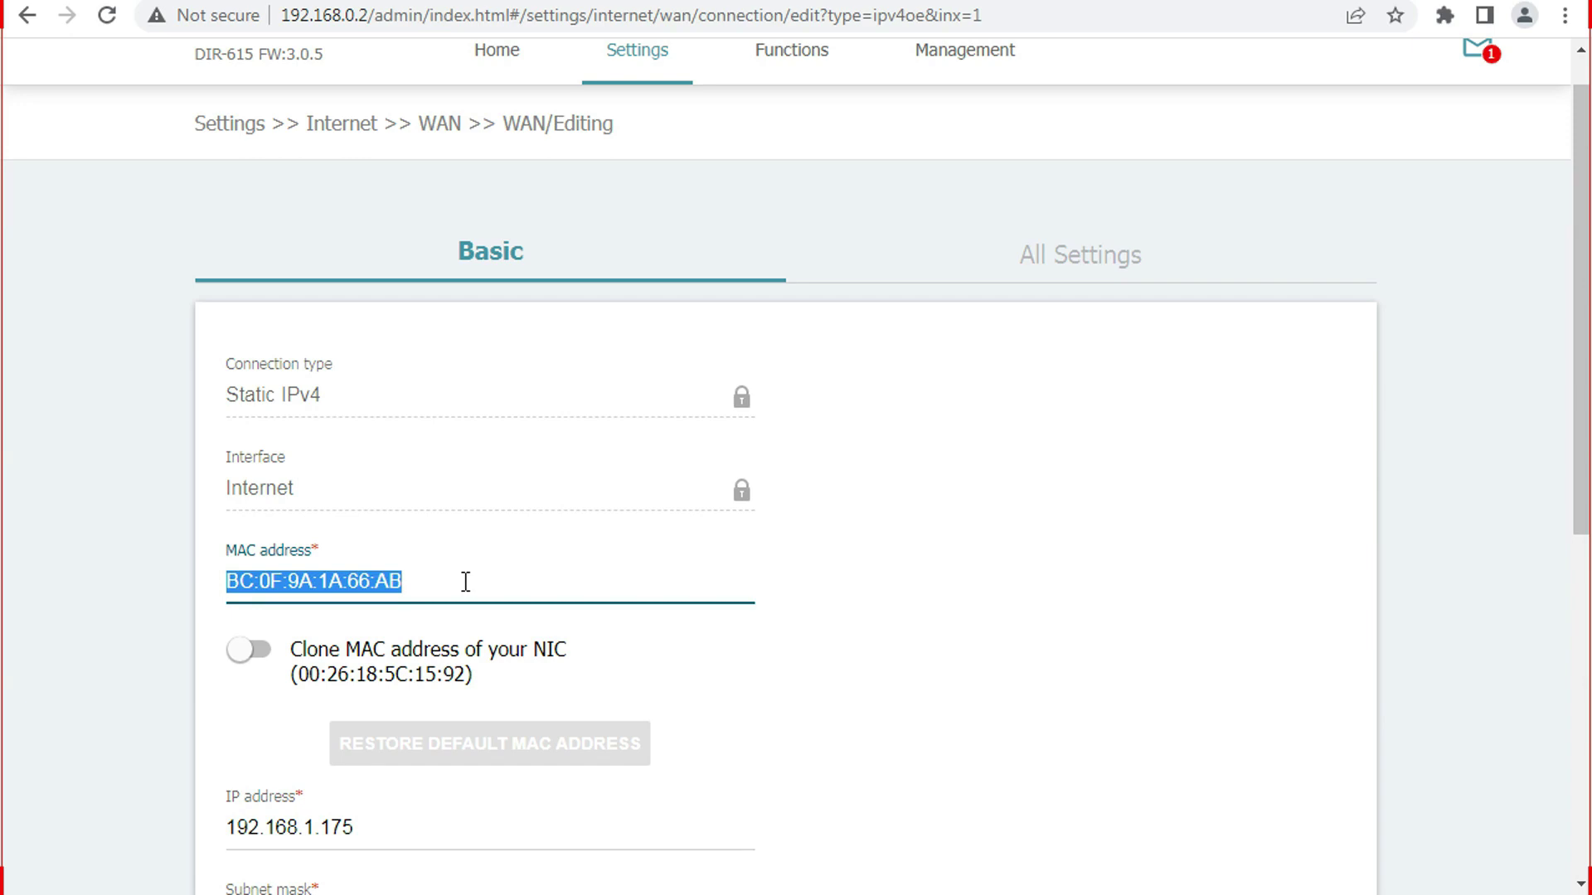
pyautogui.click(160, 719)
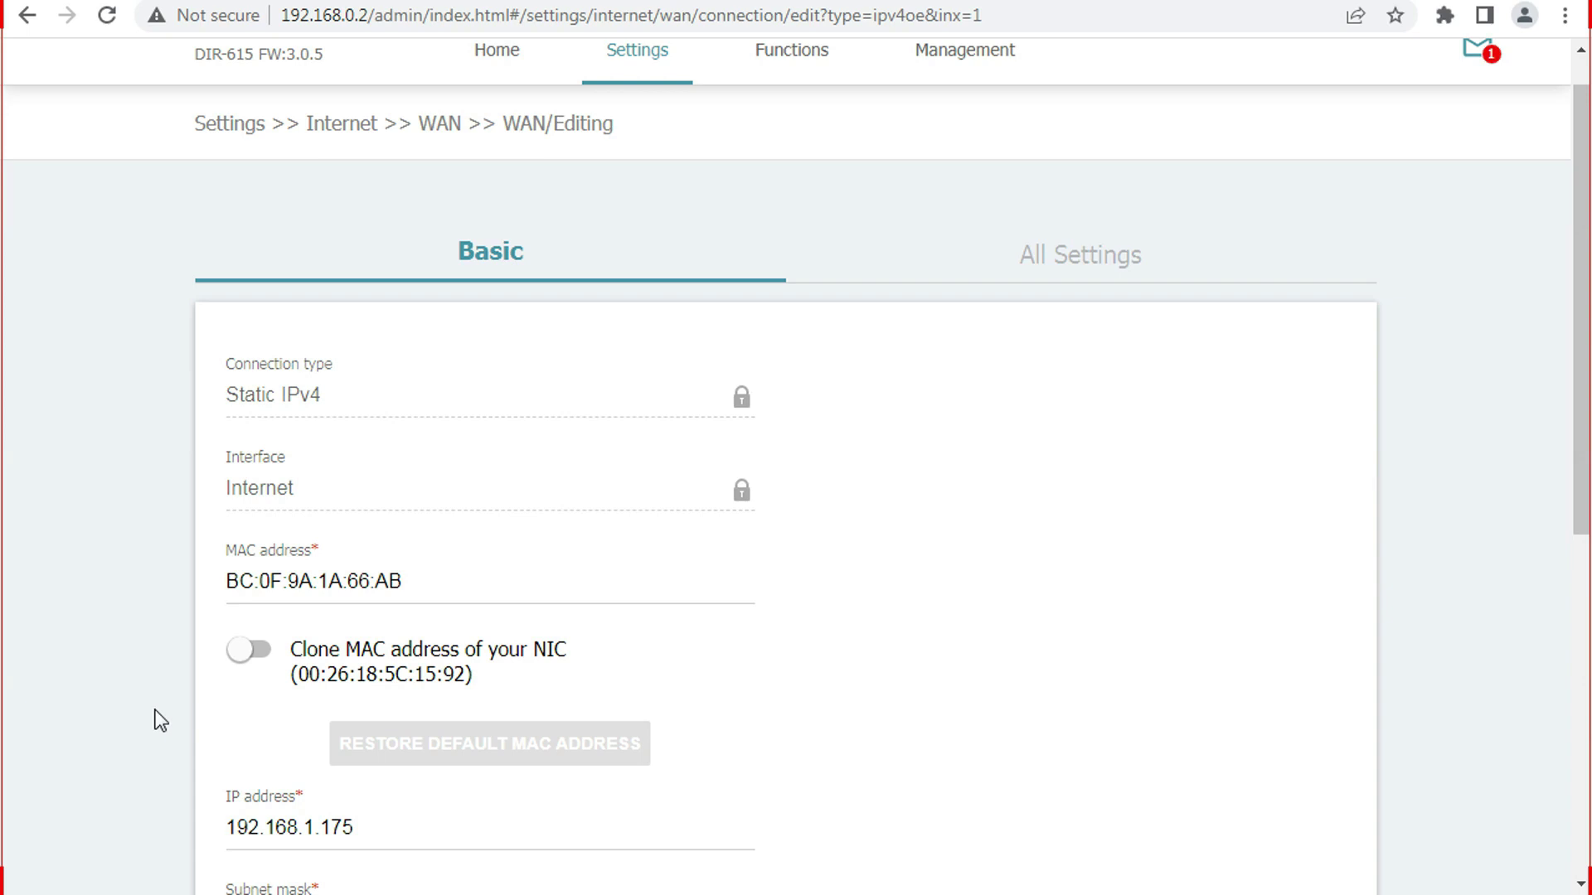
# - Enable cloning of the computer's NIC MAC address for the WAN connection and apply the settings
pyautogui.click(259, 661)
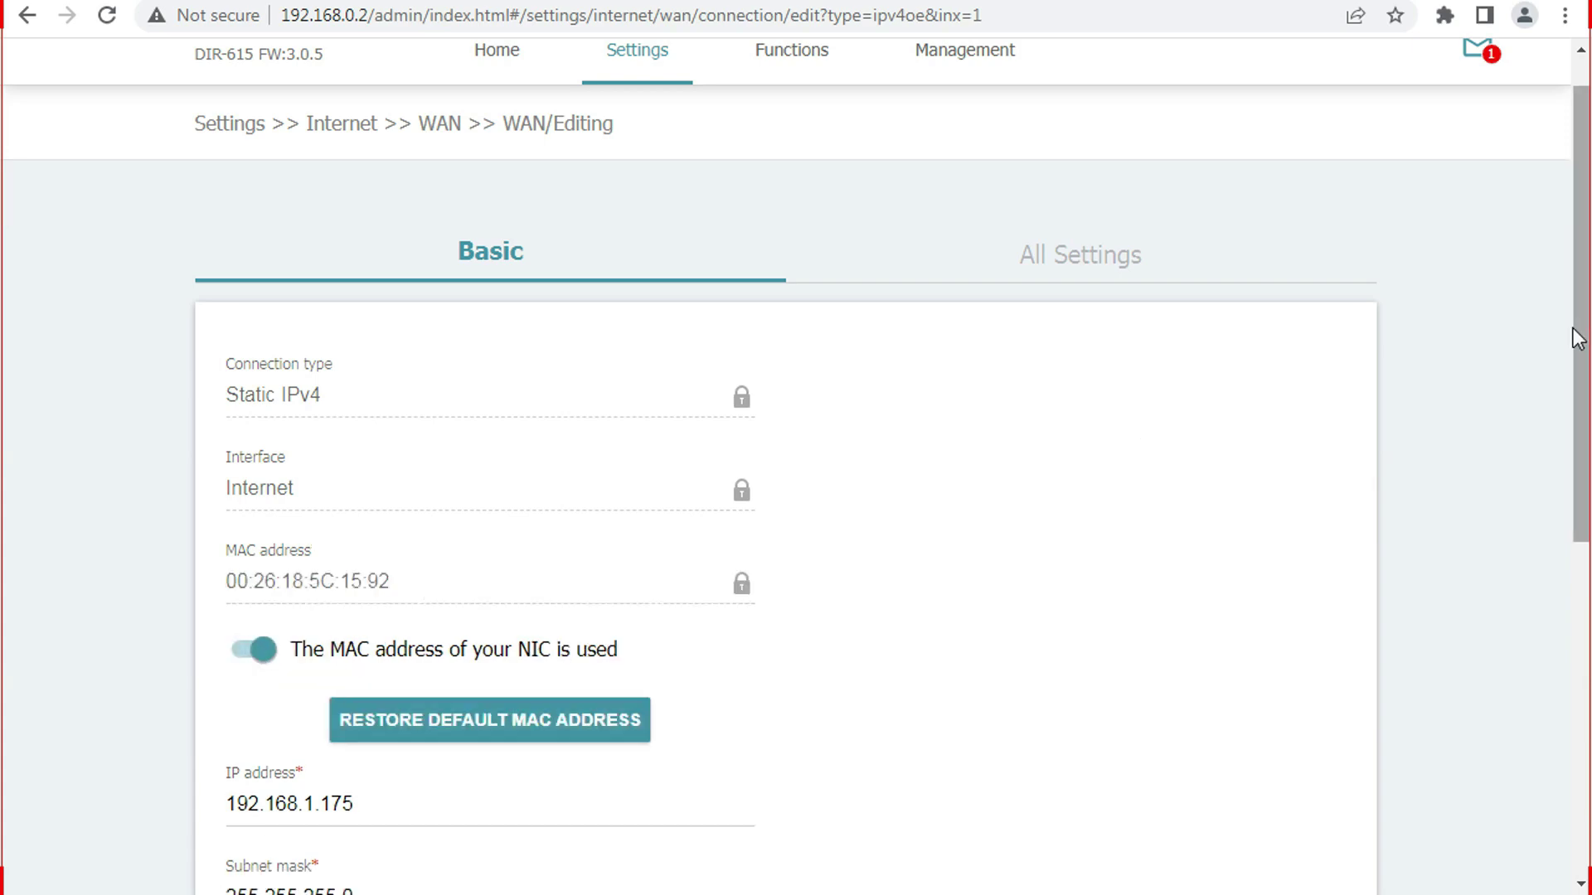
pyautogui.moveTo(1580, 342); pyautogui.dragTo(1574, 674)
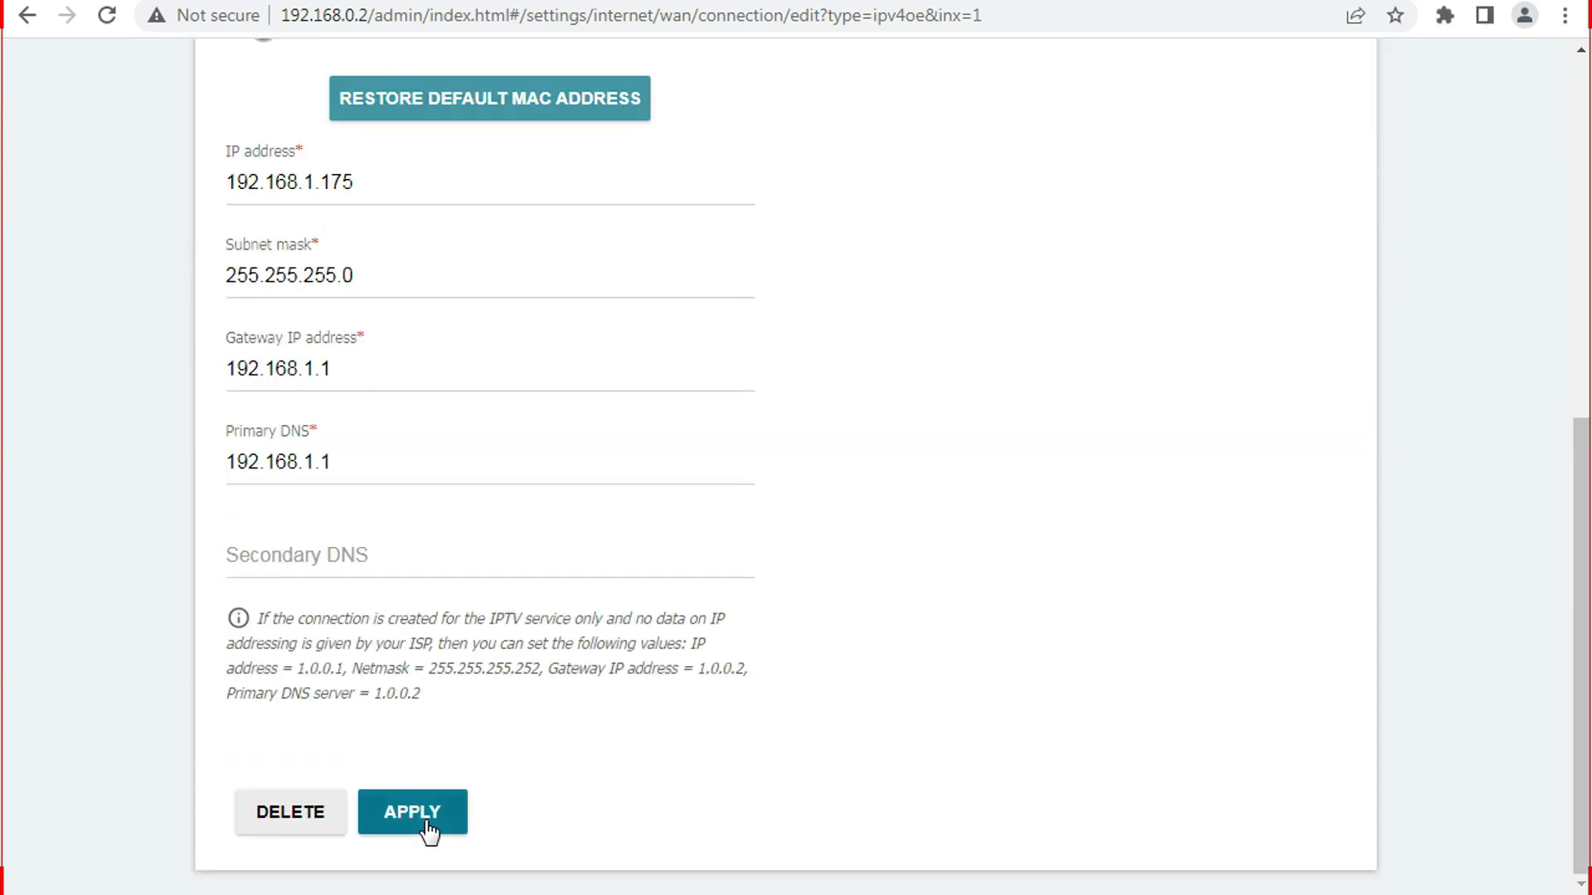
pyautogui.click(425, 823)
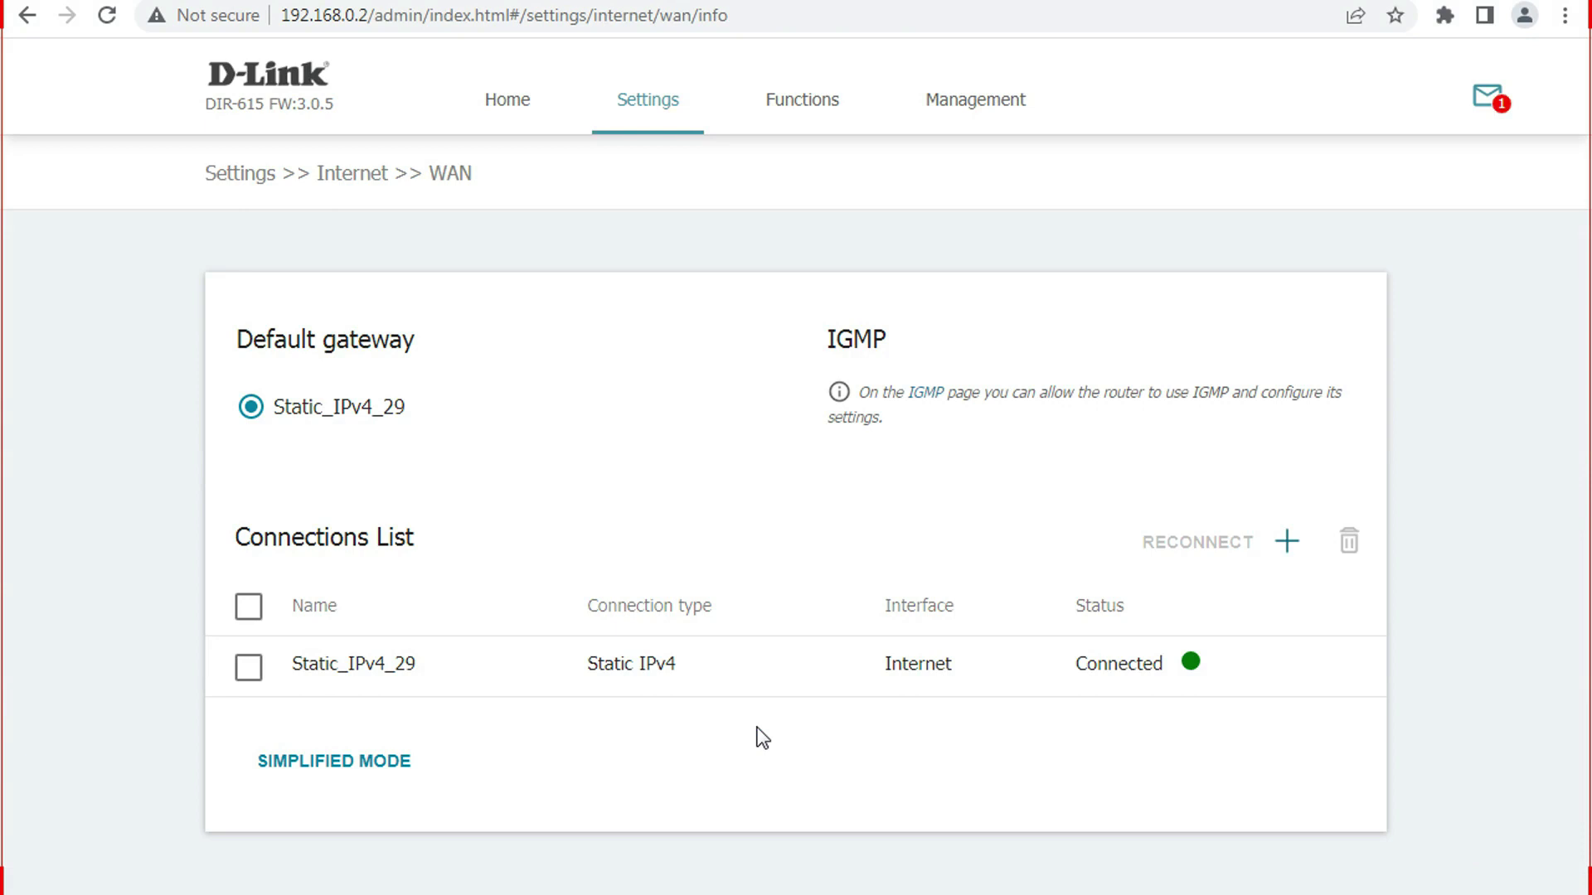
# - Check the MAC address in the Internet details on the router's home page
pyautogui.click(508, 105)
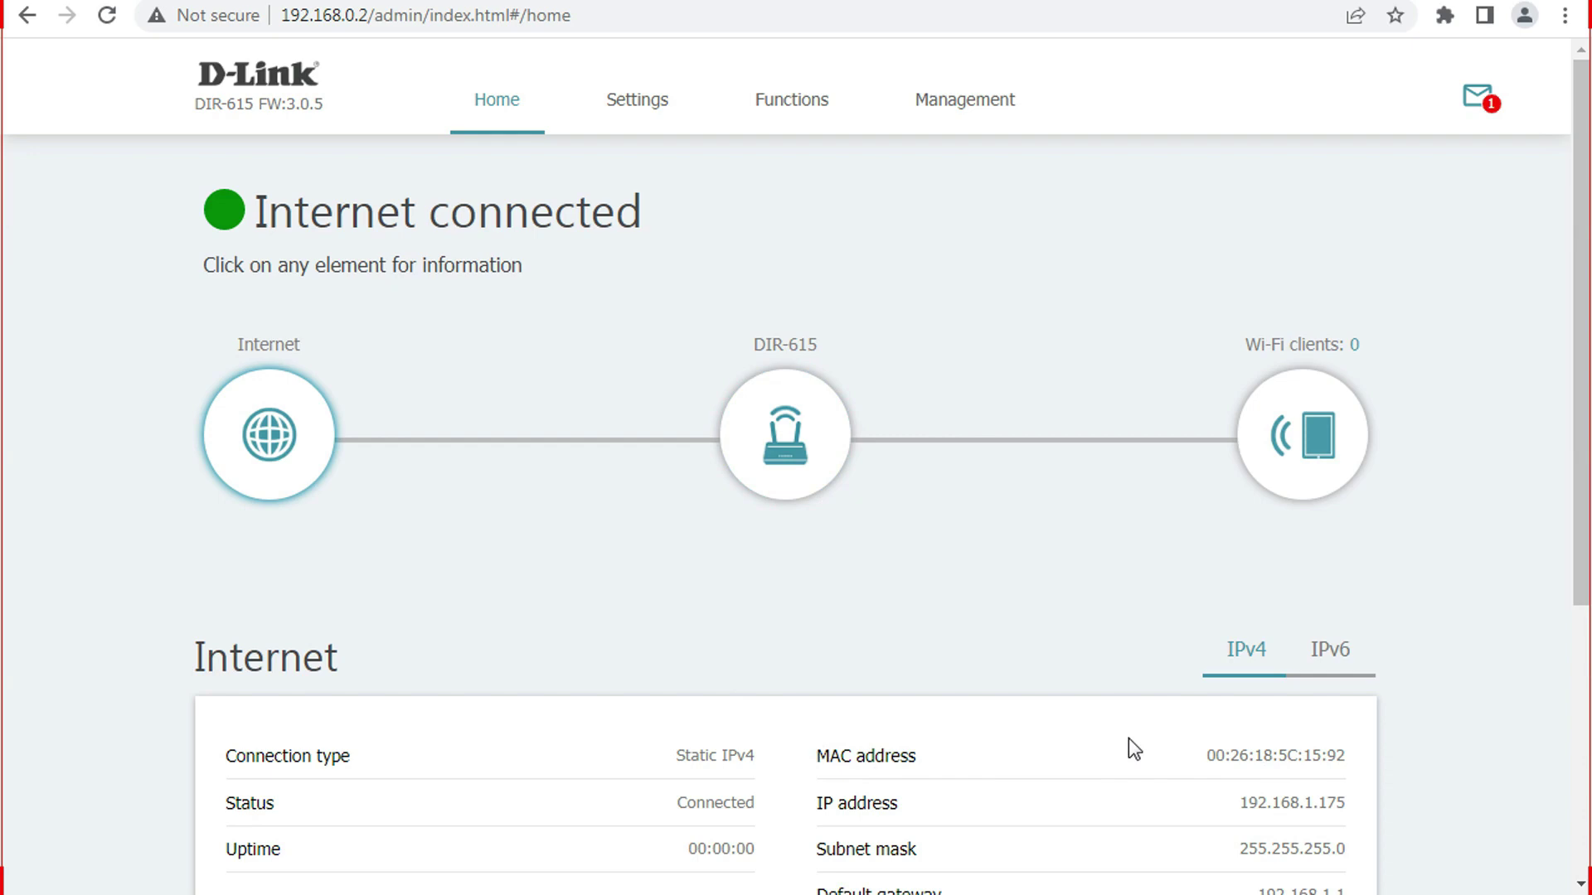
pyautogui.scroll(-2, 1531, 435)
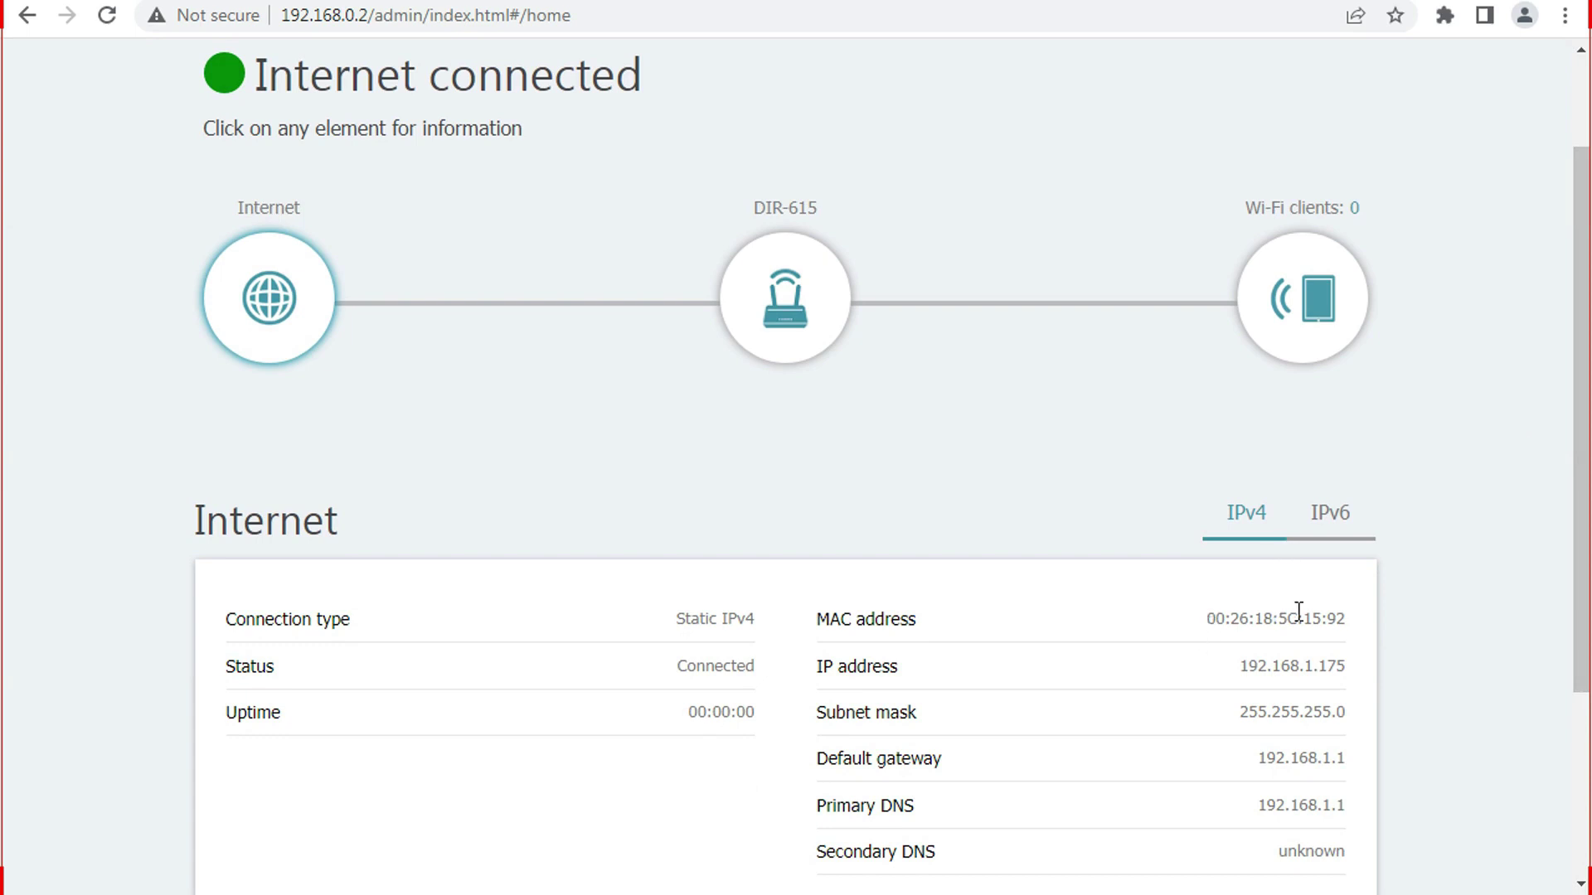
pyautogui.scroll(2, 1583, 105)
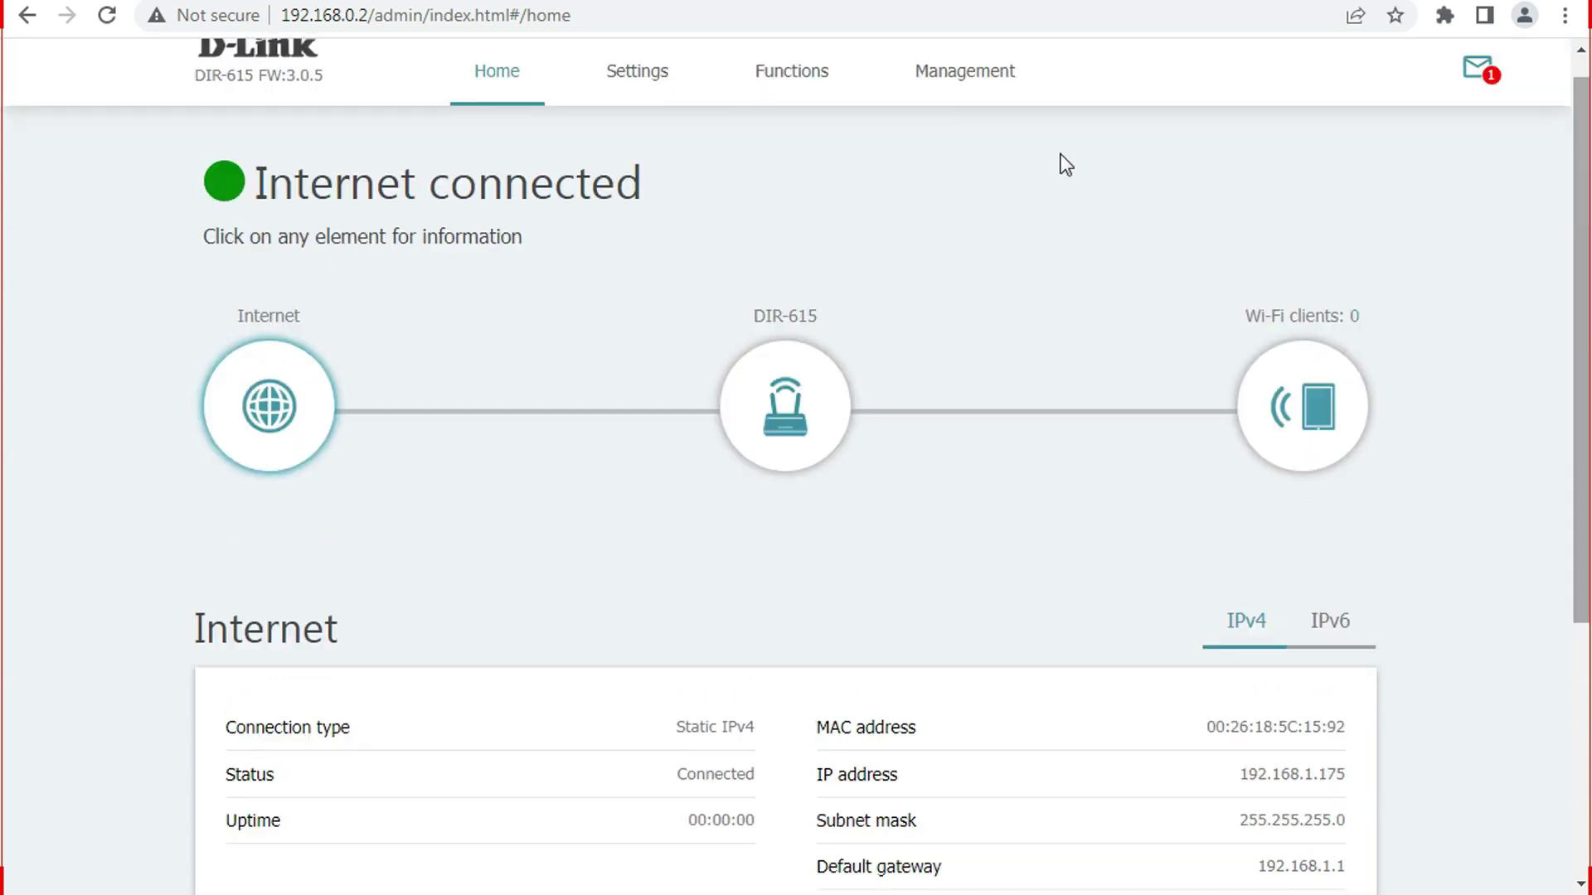
# - Restore the default MAC address of the Static_IPv4_29 WAN connection, apply the settings, and return to the home page
pyautogui.moveTo(649, 89)
pyautogui.moveTo(636, 205)
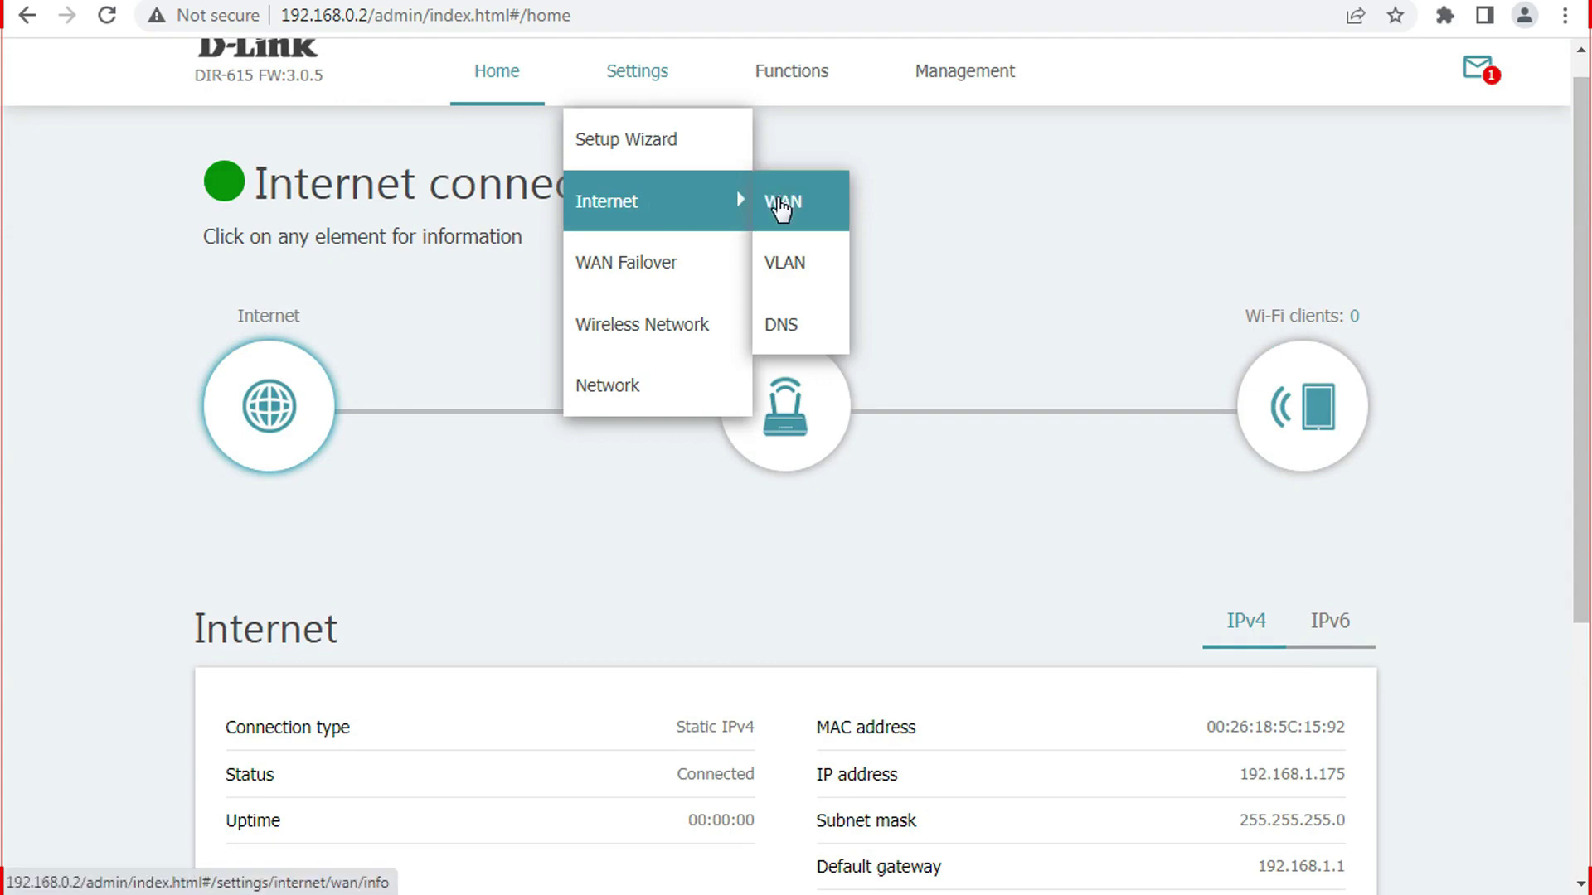
pyautogui.click(780, 207)
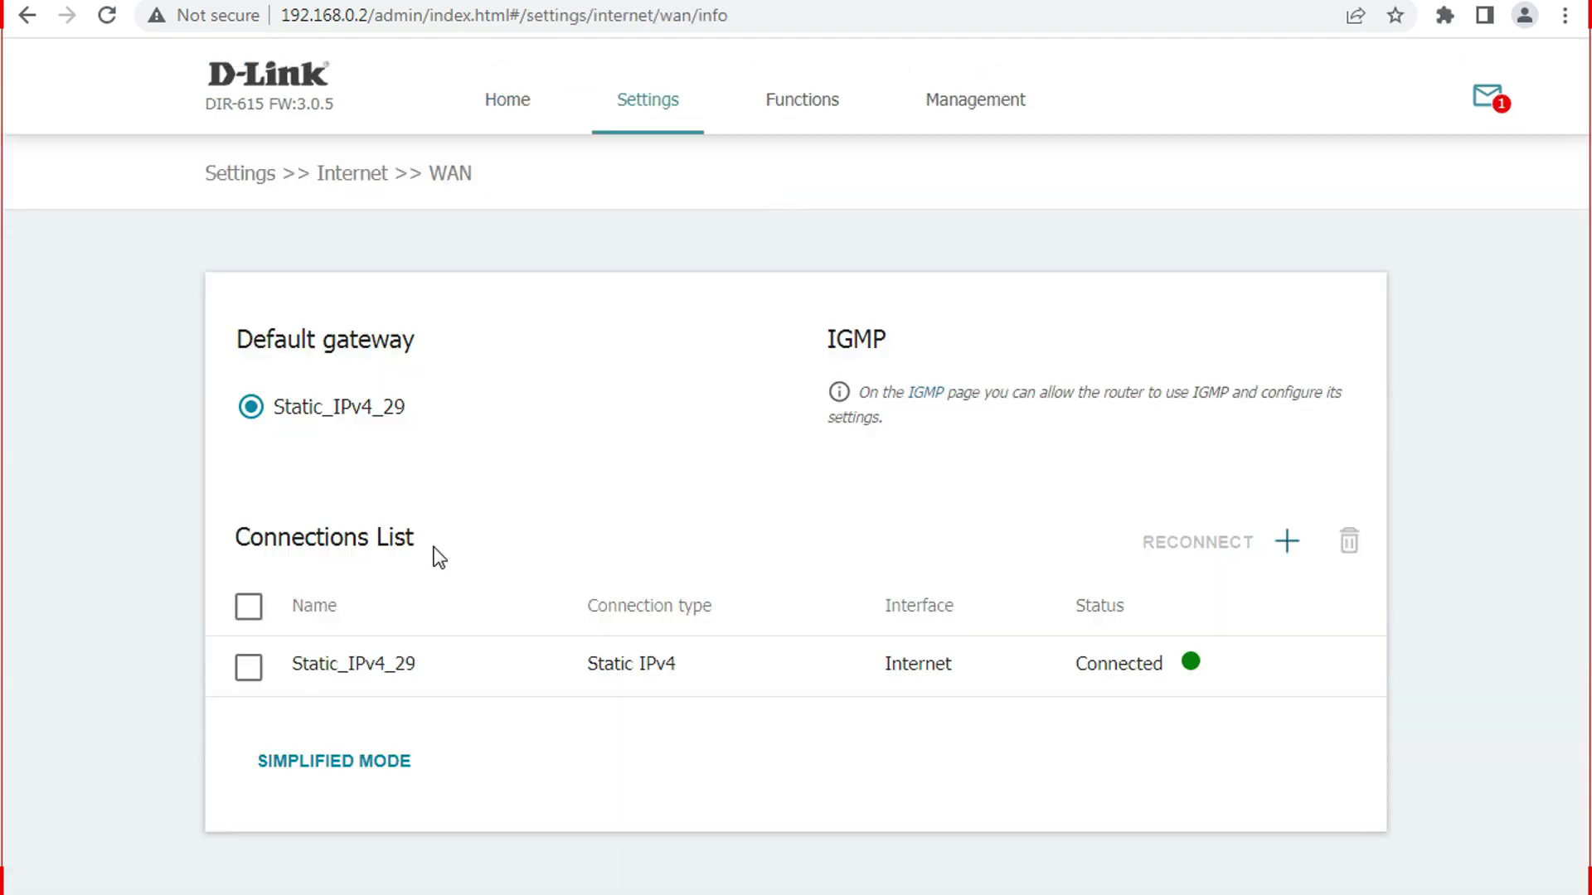
pyautogui.click(328, 678)
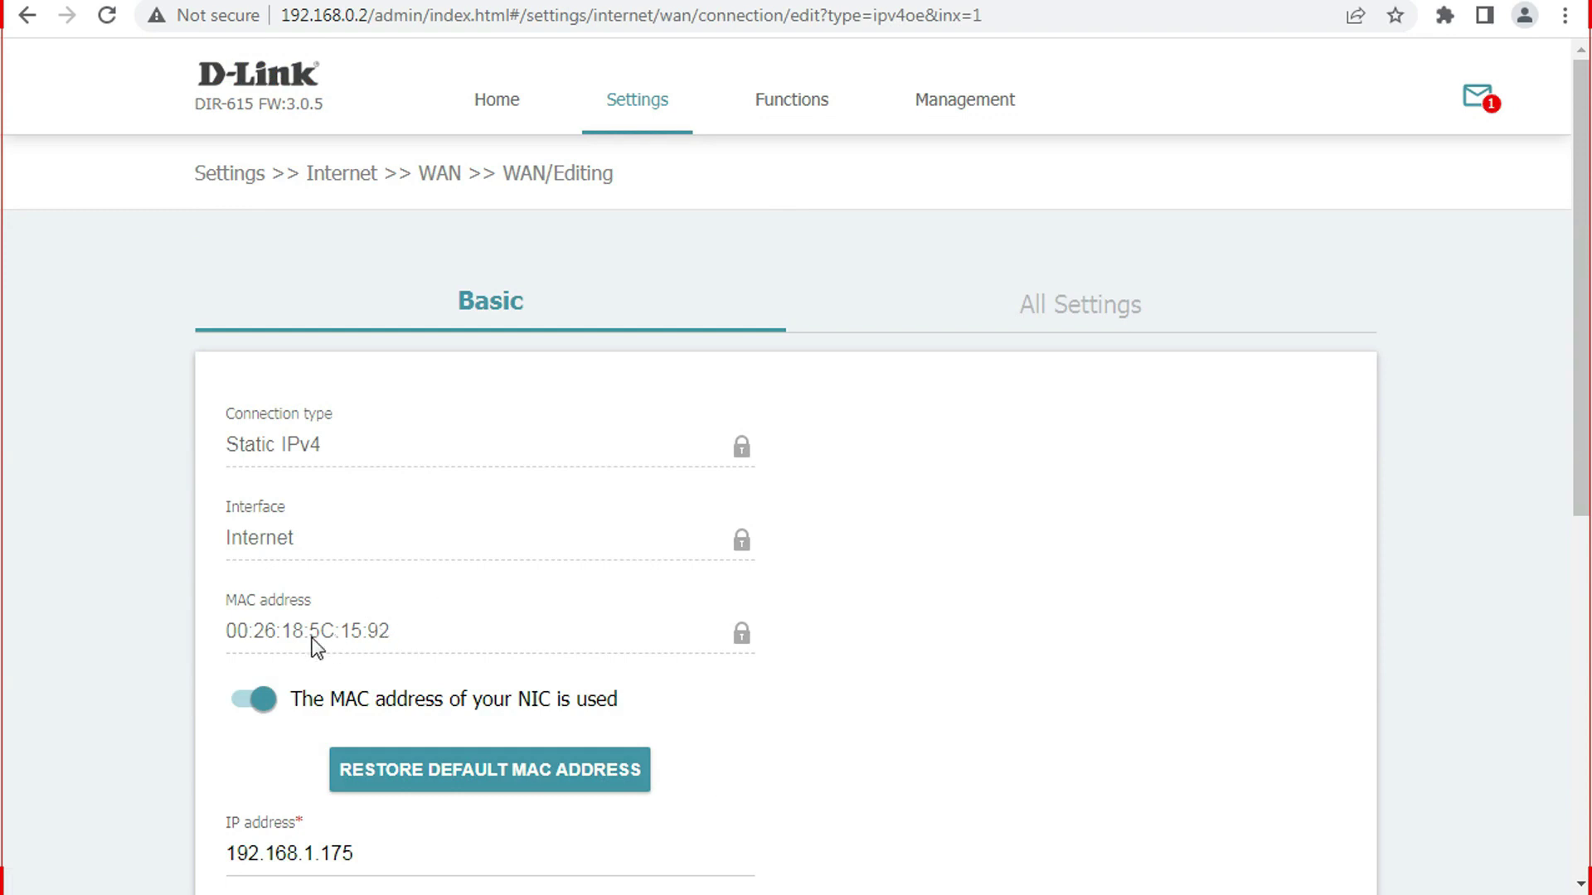
pyautogui.click(516, 780)
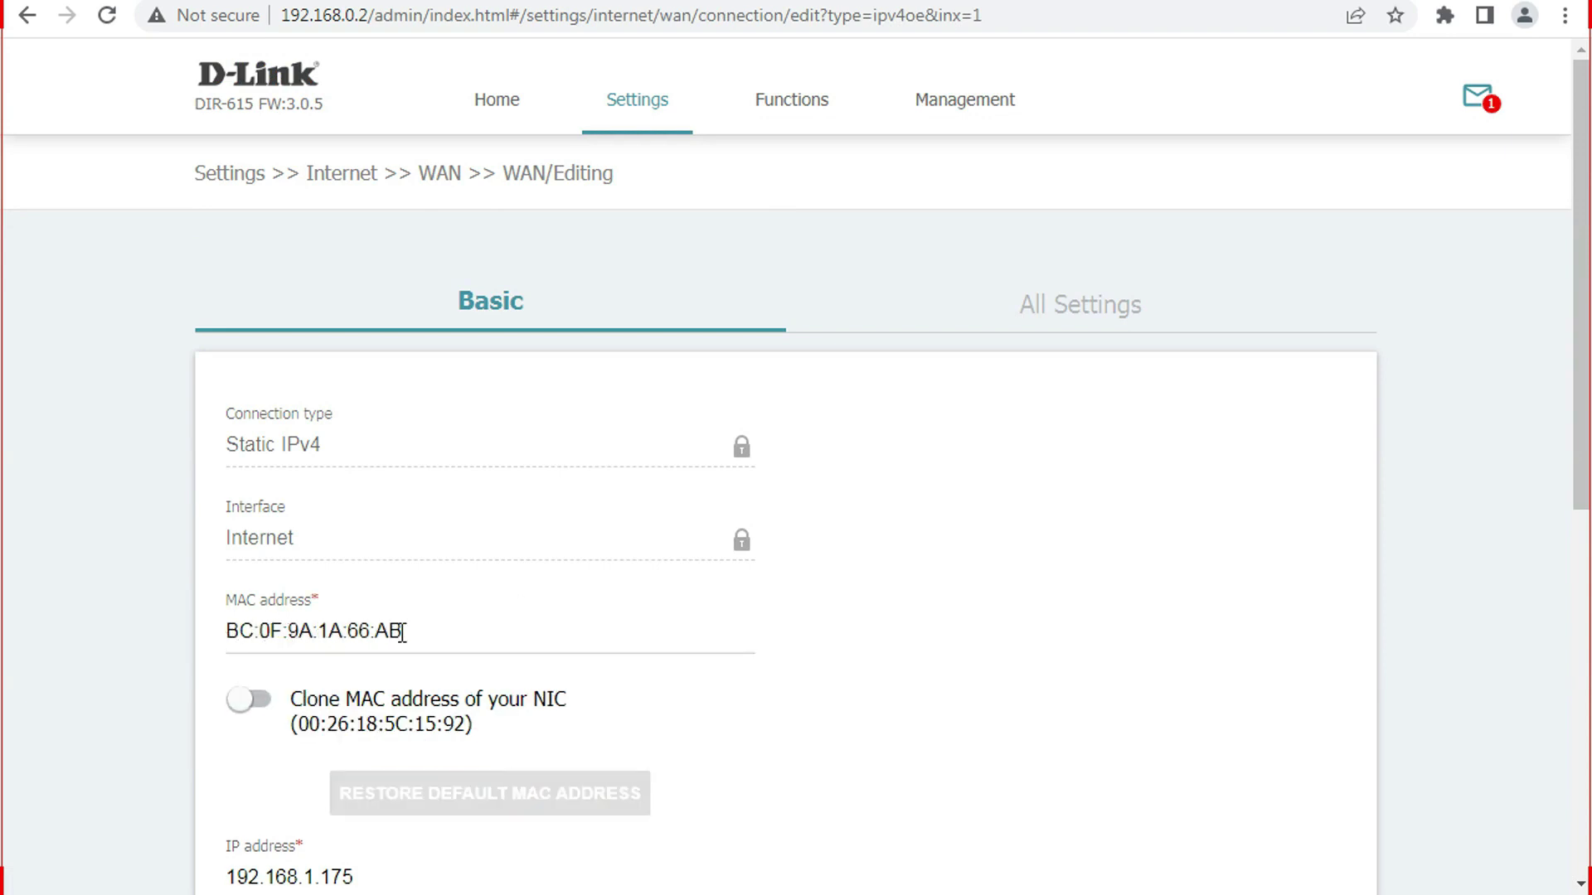
pyautogui.scroll(-10, 1580, 414)
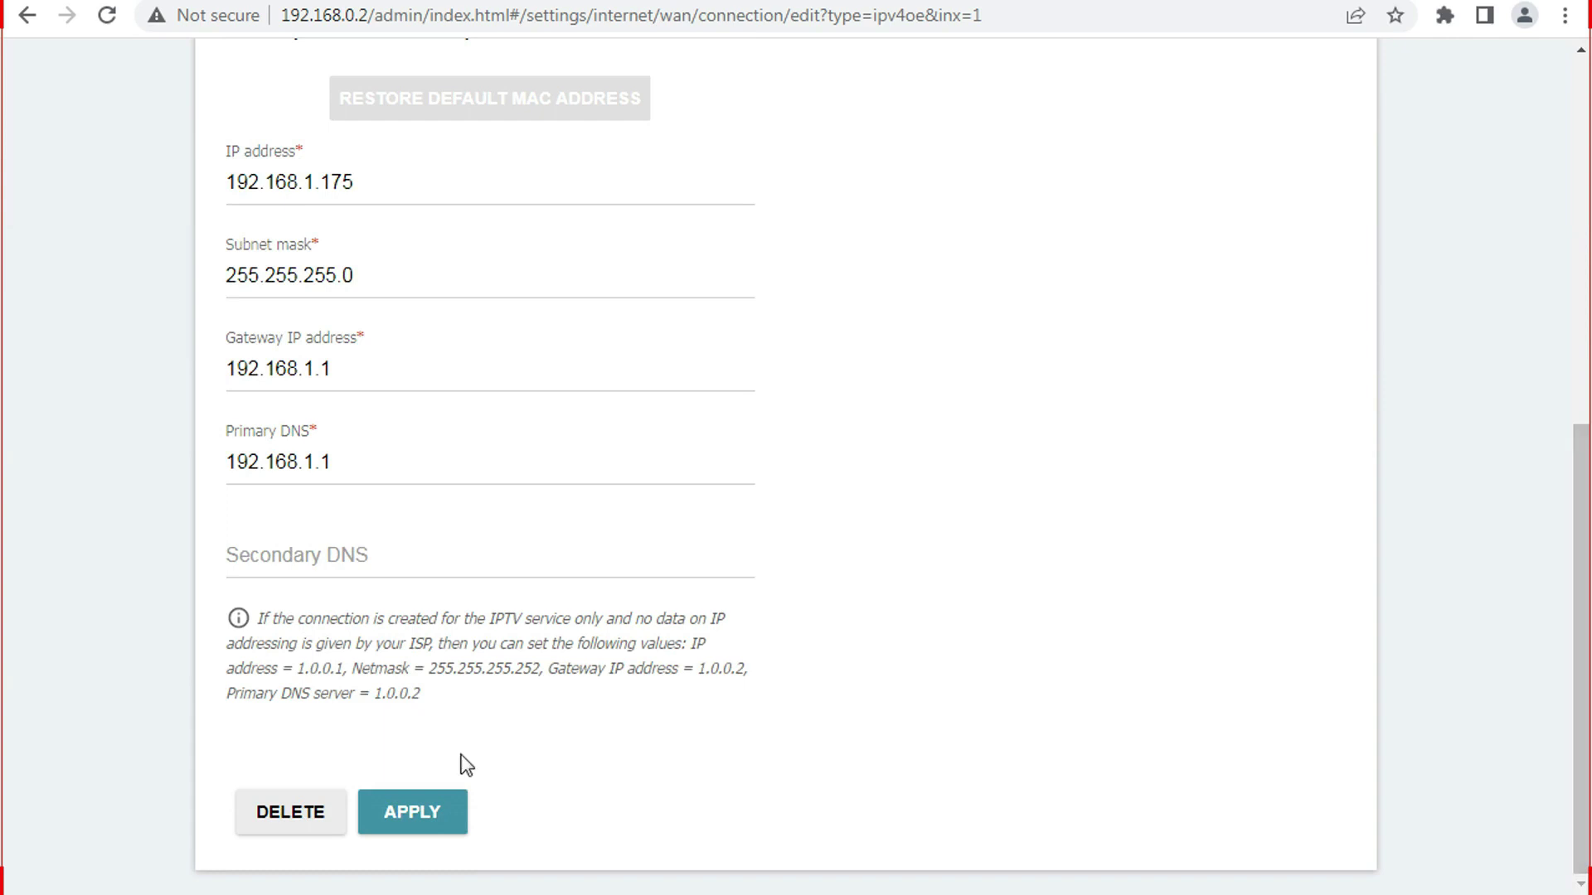
pyautogui.click(426, 808)
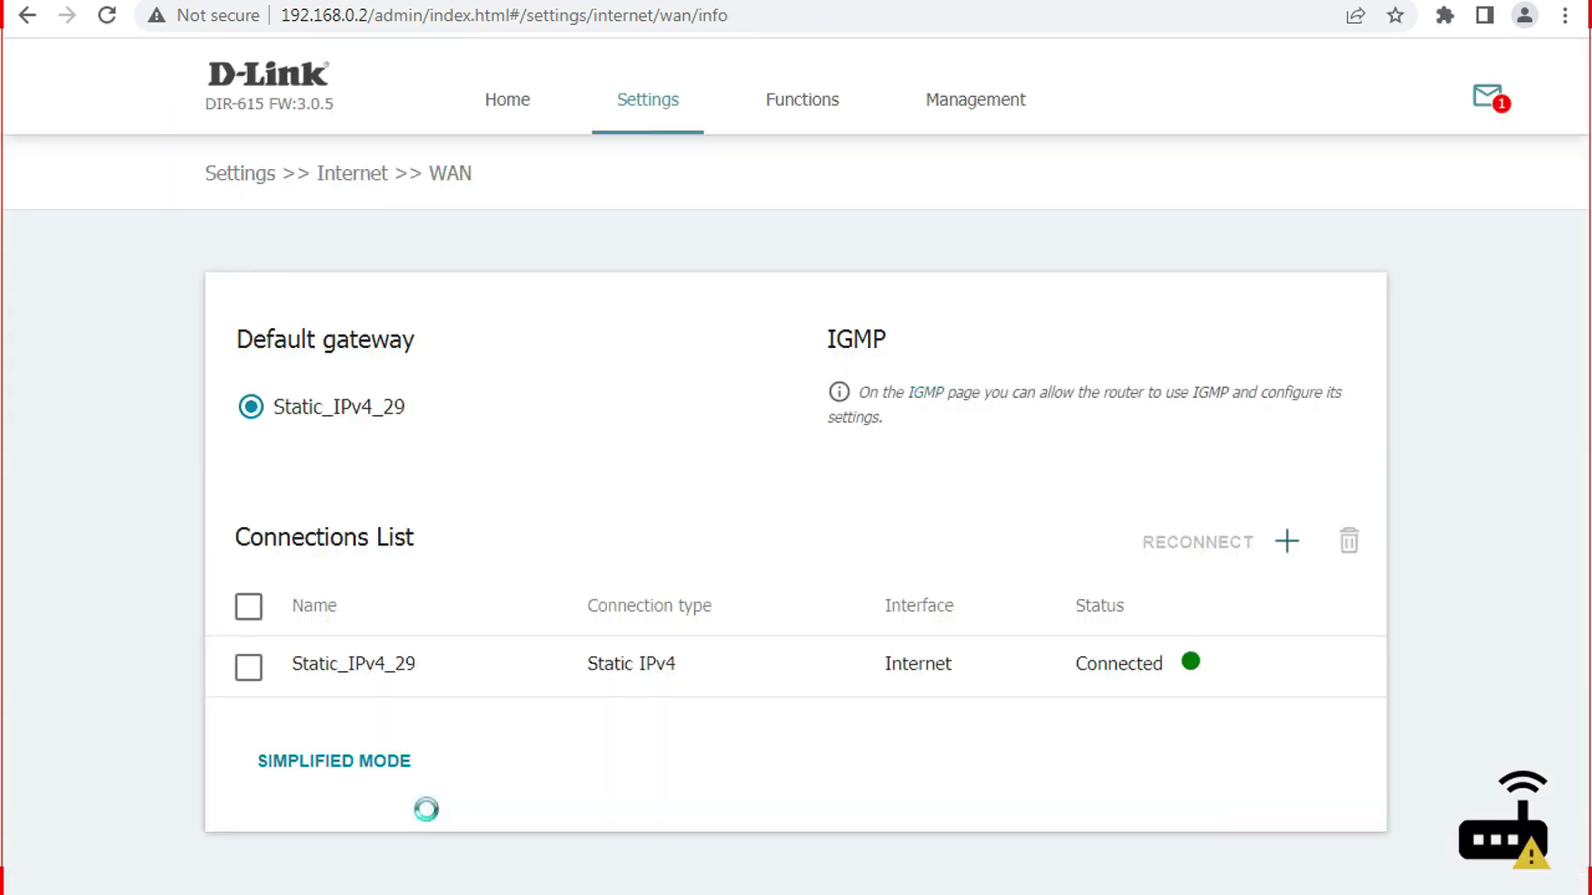
pyautogui.click(507, 93)
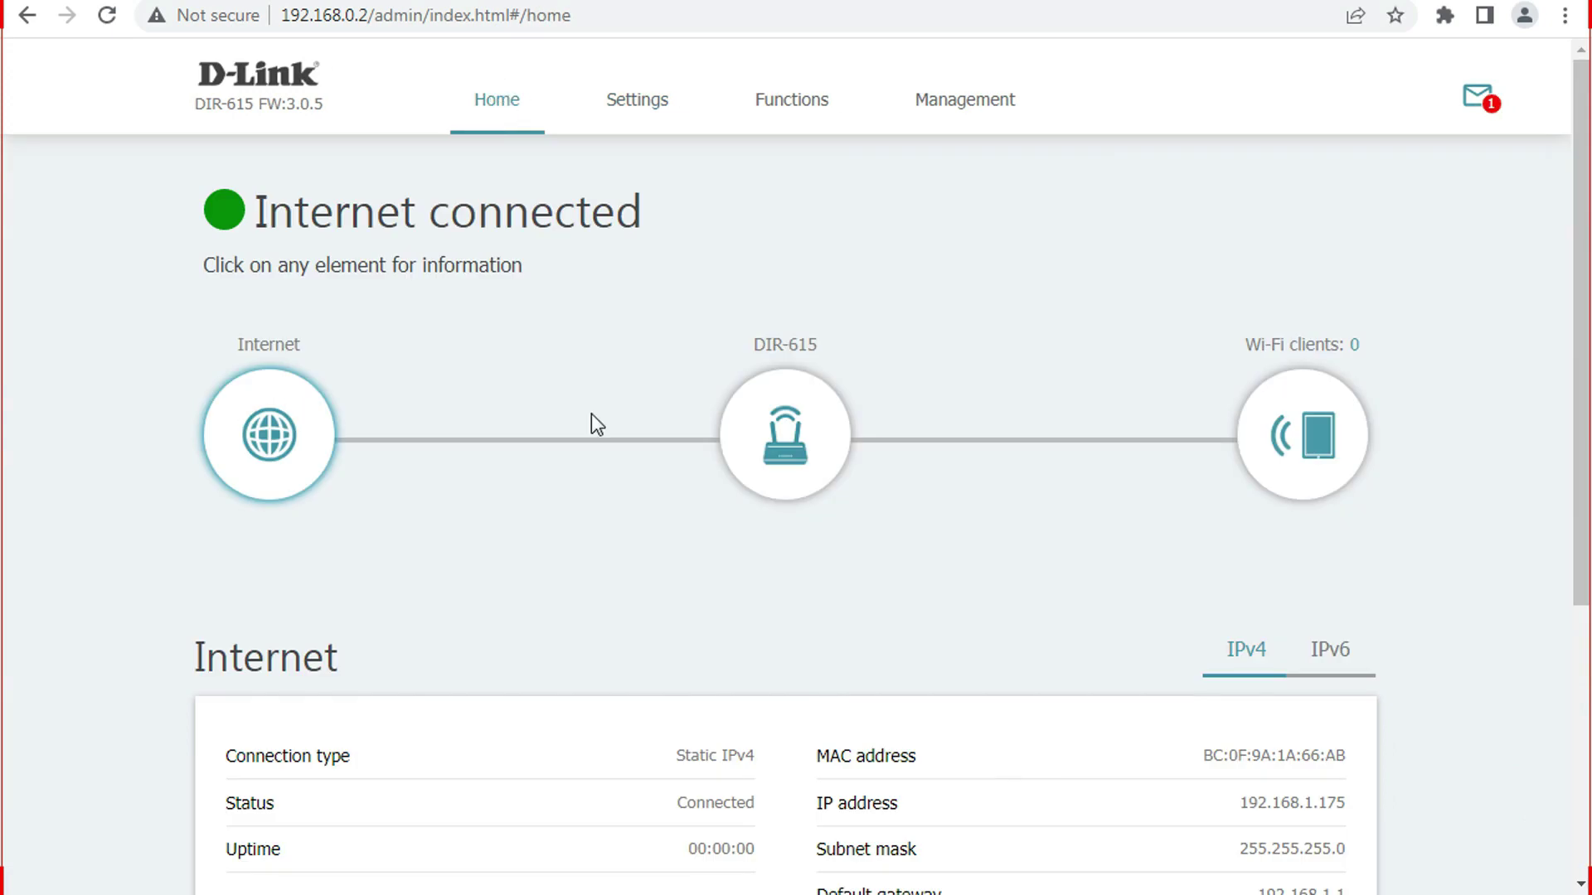